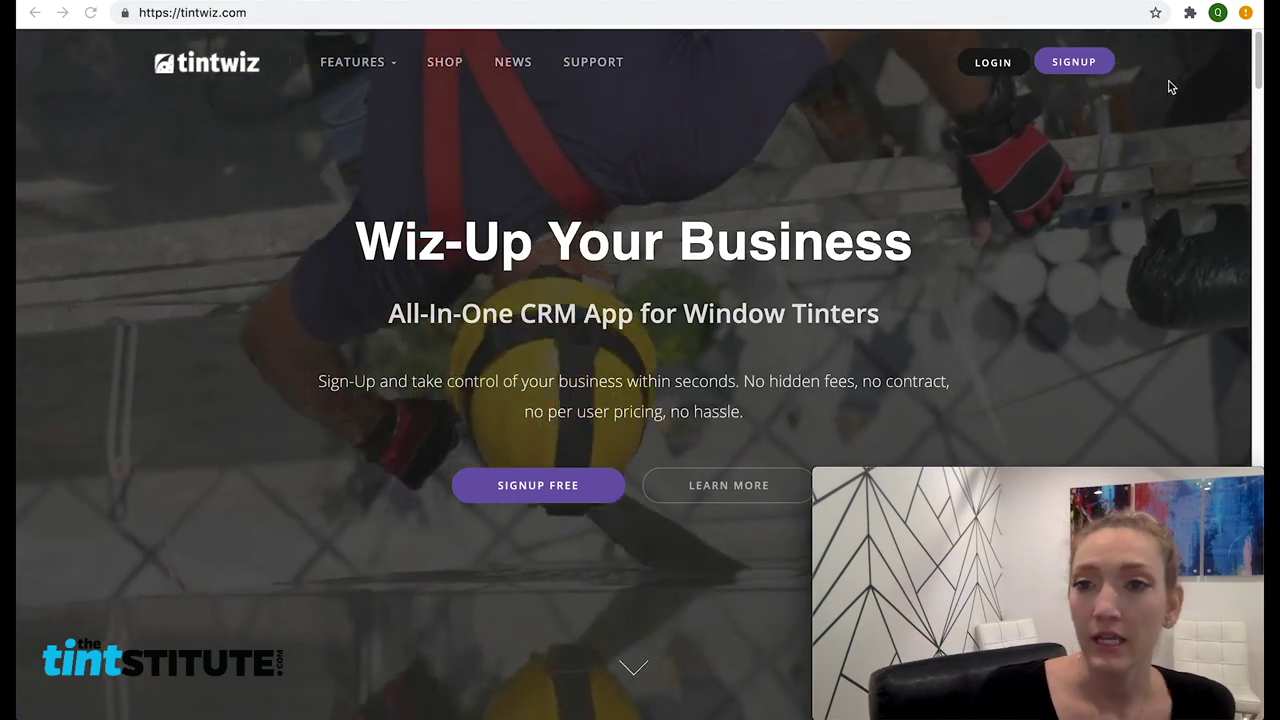
Check the pending installer invitation on the Businesses staff page, then return to the TintWiz dashboard
{"action": "left_click", "coordinate": [287, 13]}
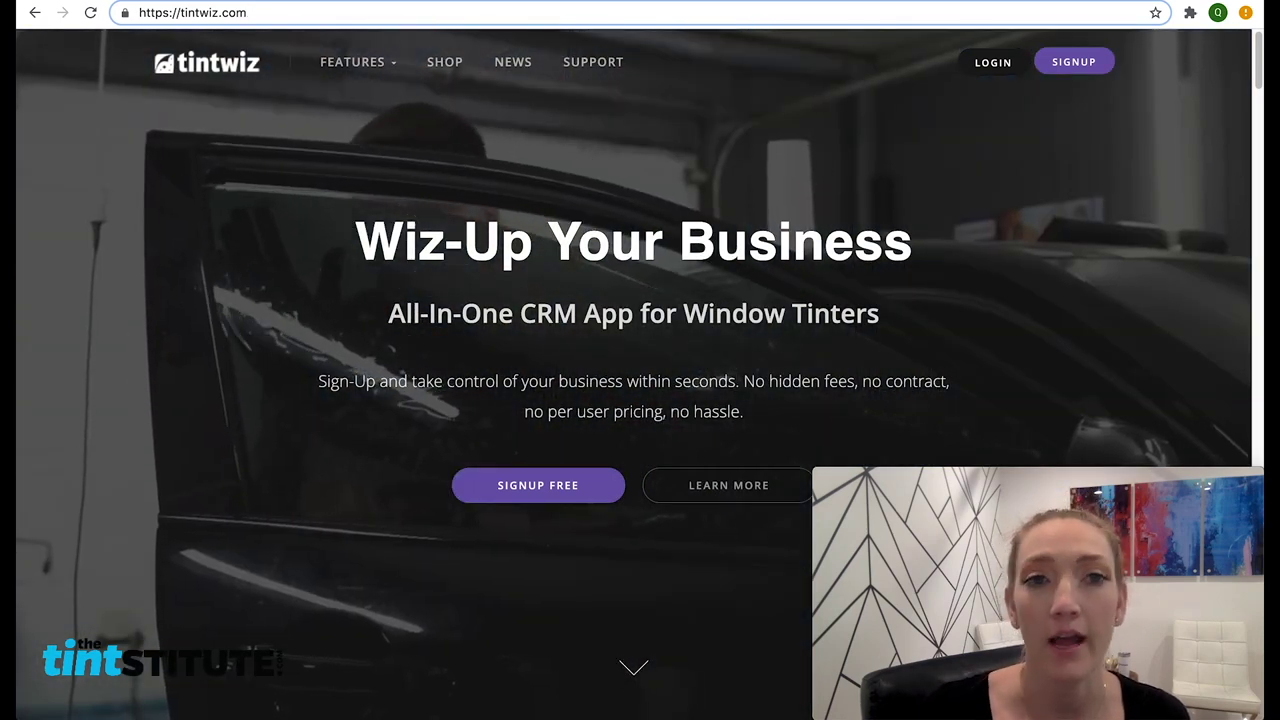
{"action": "mouse_move", "coordinate": [341, 73]}
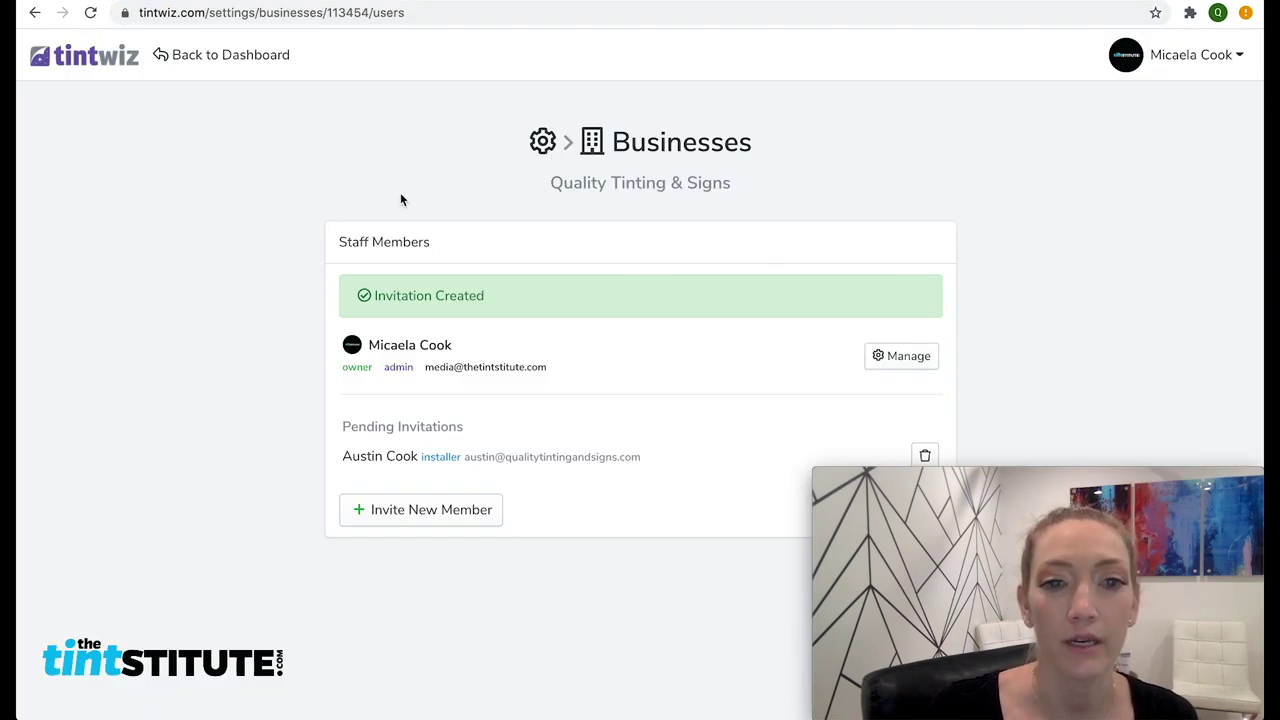
{"action": "left_click", "coordinate": [114, 64]}
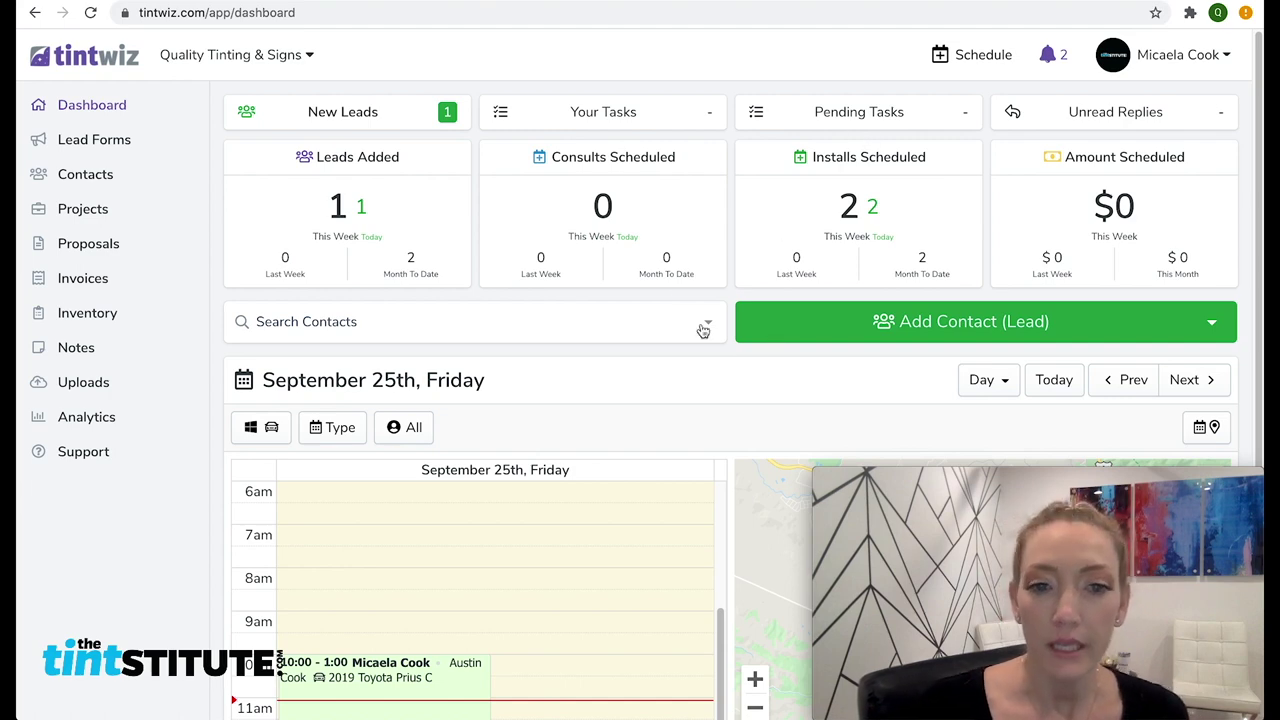
Scroll the dashboard down to the September 25th day calendar and job map
{"action": "scroll", "coordinate": [550, 535], "scroll_direction": "up", "scroll_amount": 1}
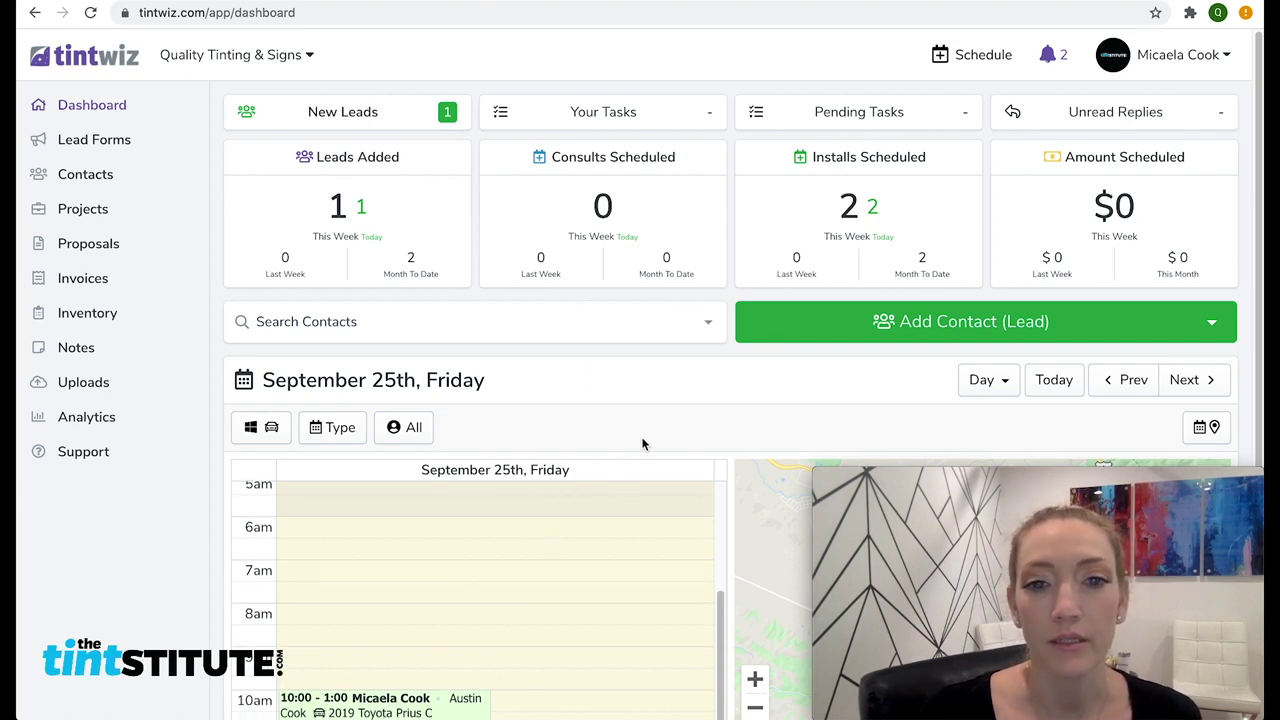
{"action": "scroll", "coordinate": [628, 409], "scroll_direction": "down", "scroll_amount": 1}
{"action": "scroll", "coordinate": [615, 350], "scroll_direction": "down", "scroll_amount": 2}
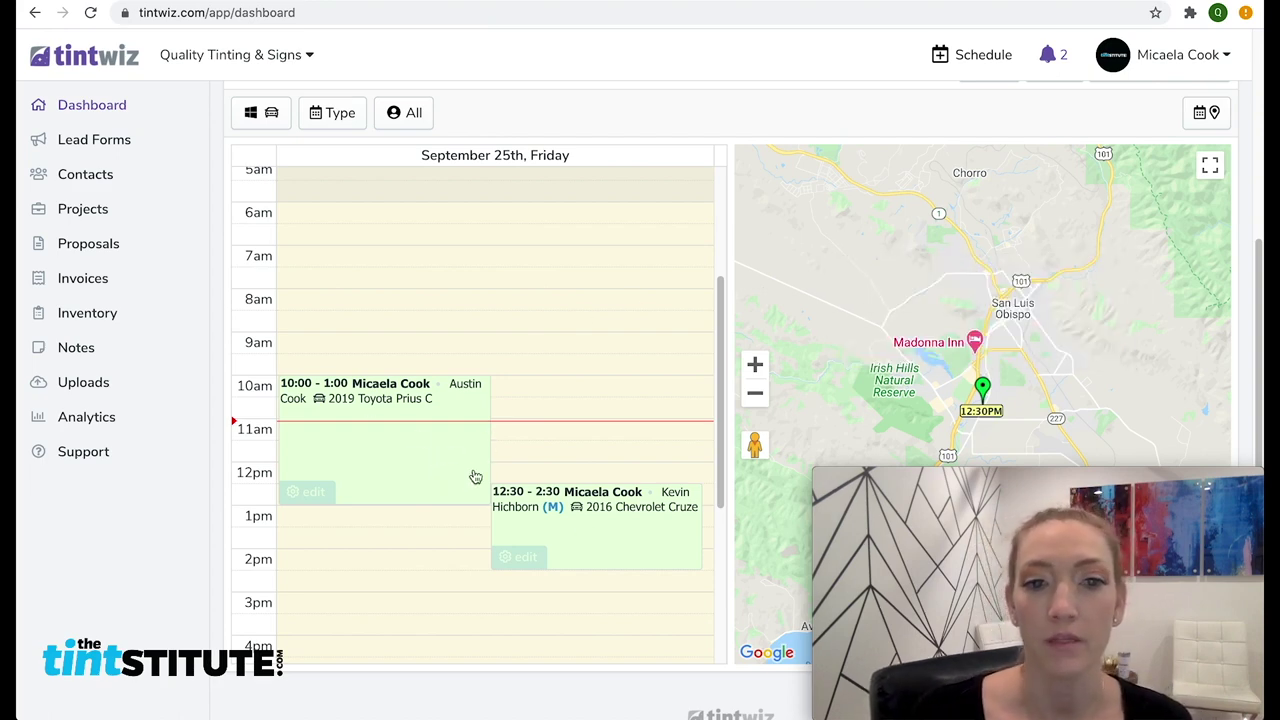
{"action": "mouse_move", "coordinate": [537, 557]}
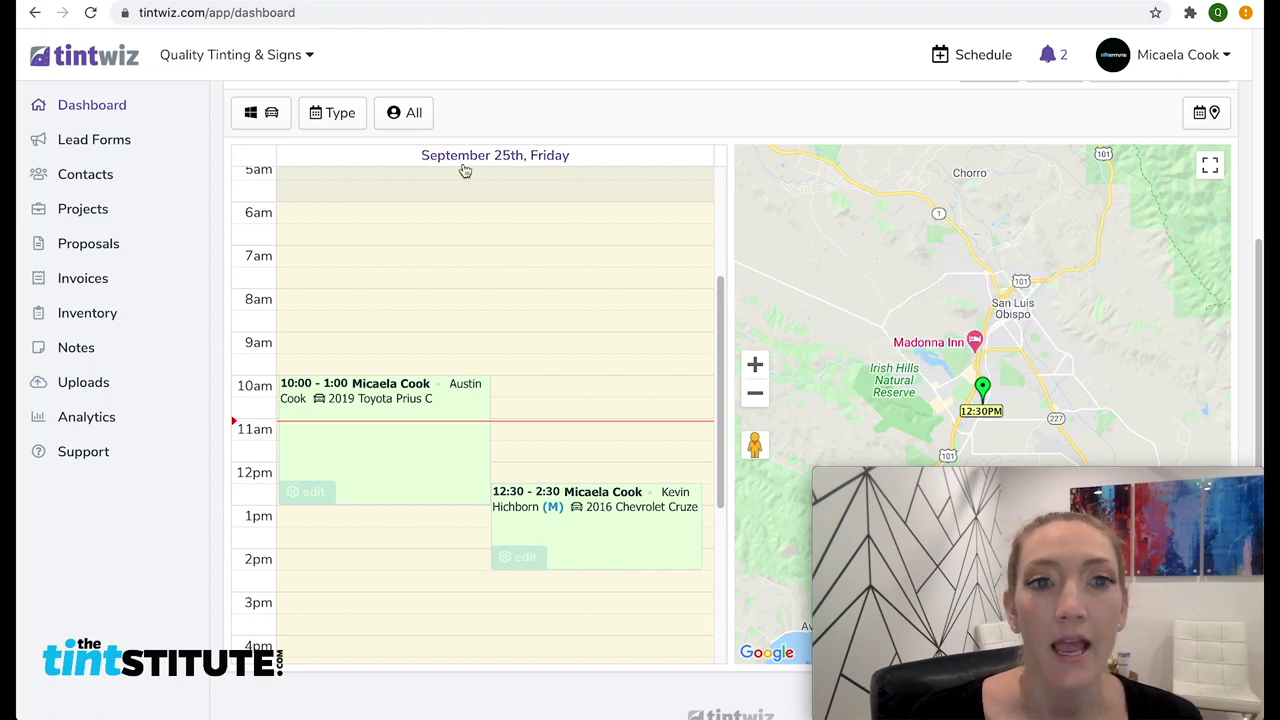
{"action": "left_click", "coordinate": [409, 119]}
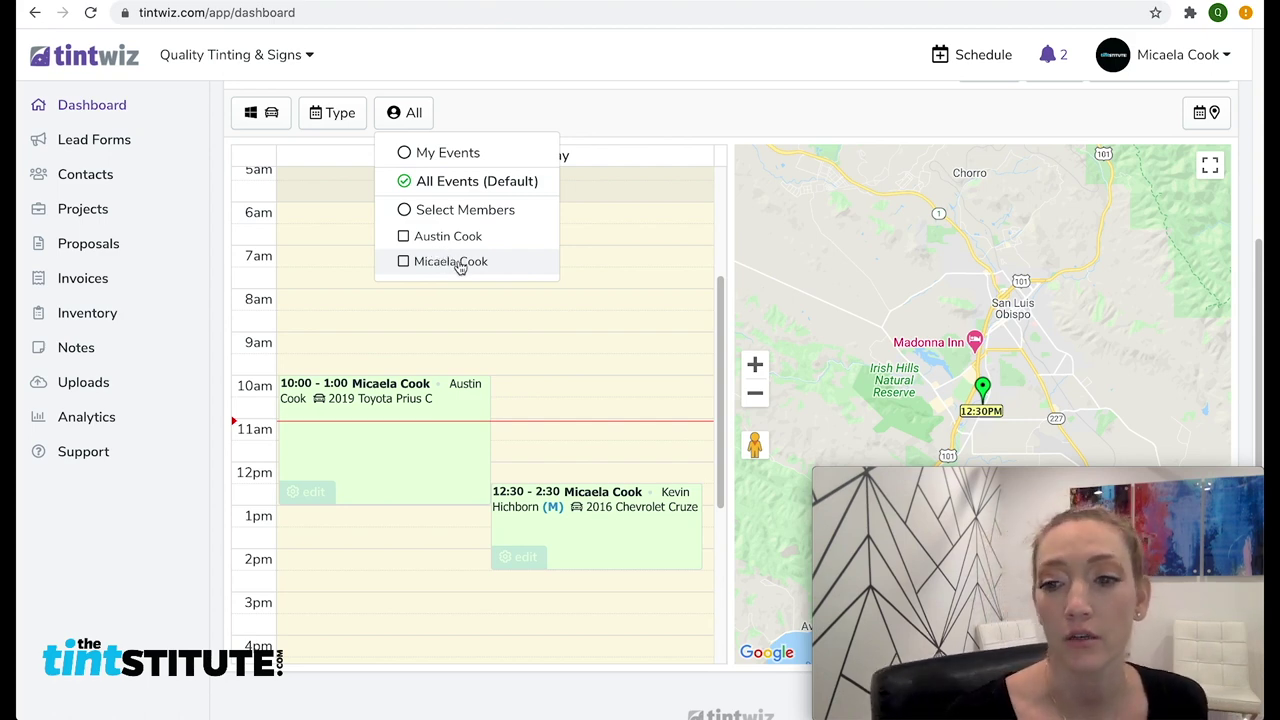
{"action": "left_click", "coordinate": [485, 108]}
{"action": "left_click", "coordinate": [337, 118]}
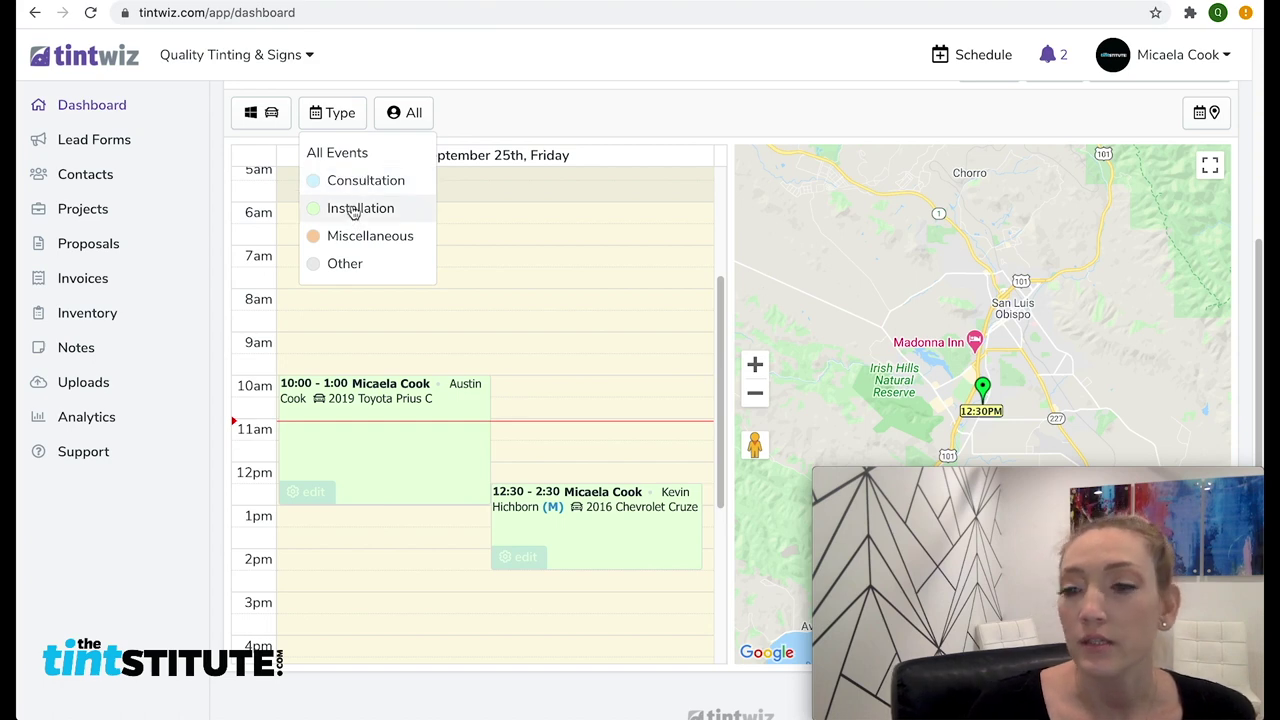
{"action": "left_click", "coordinate": [320, 153]}
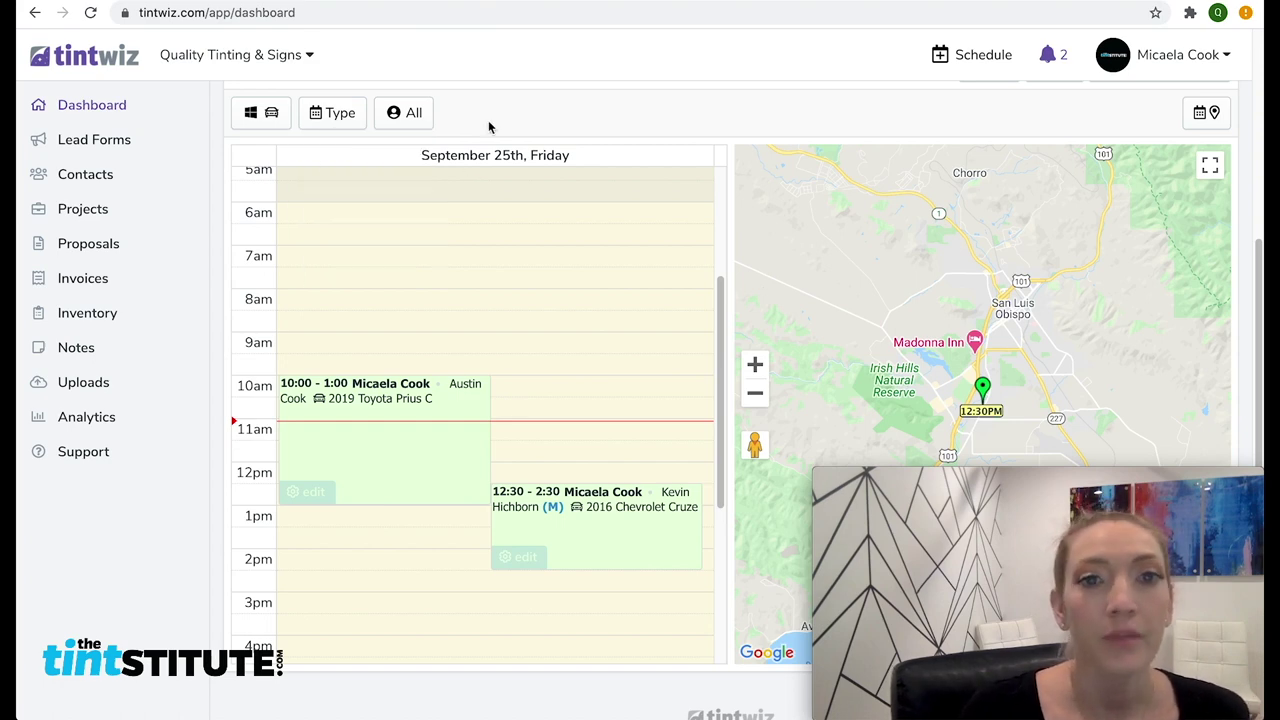
{"action": "left_click", "coordinate": [265, 128]}
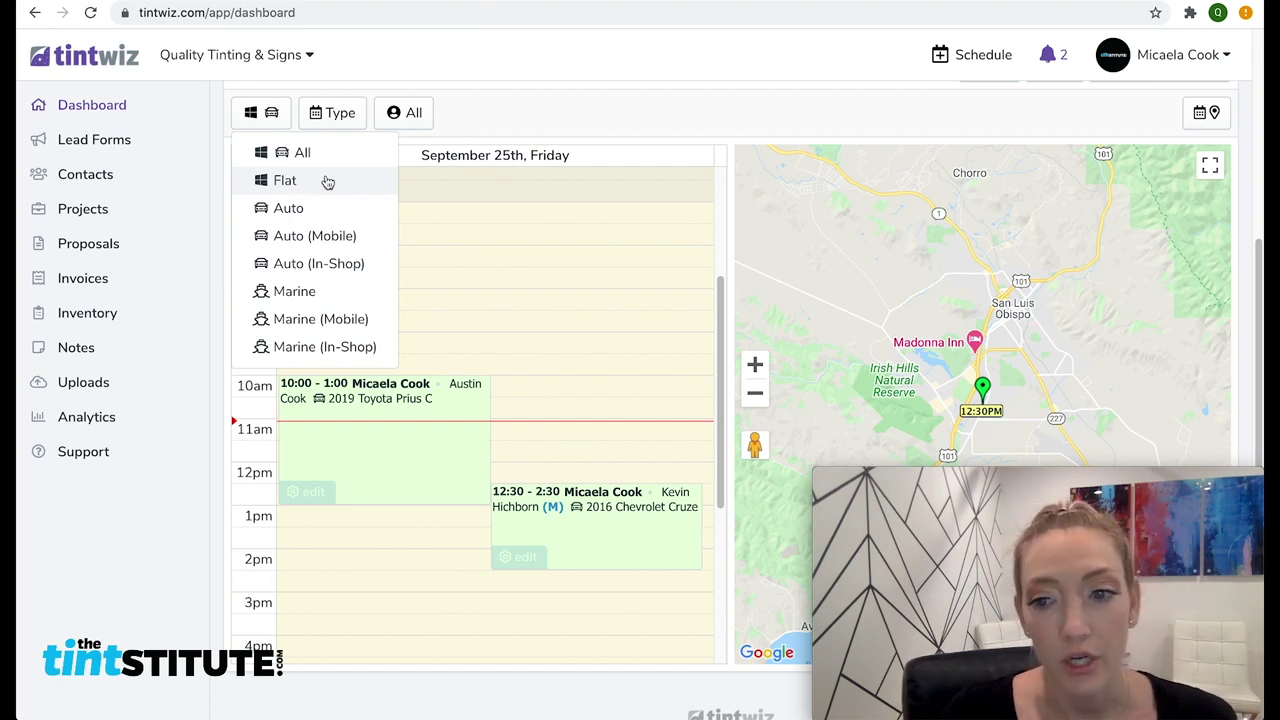
{"action": "left_click", "coordinate": [584, 118]}
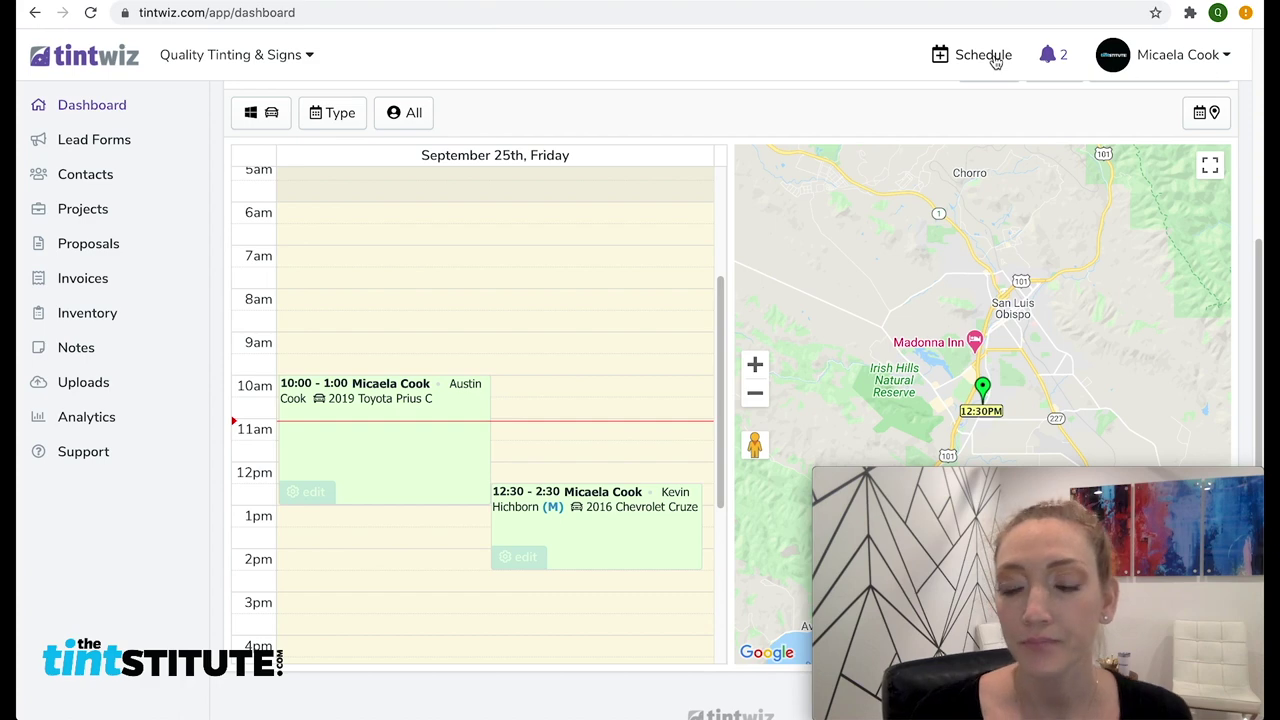
Start a new 8:00–10:00 appointment as a new project and begin creating a new contact
{"action": "left_click", "coordinate": [995, 62]}
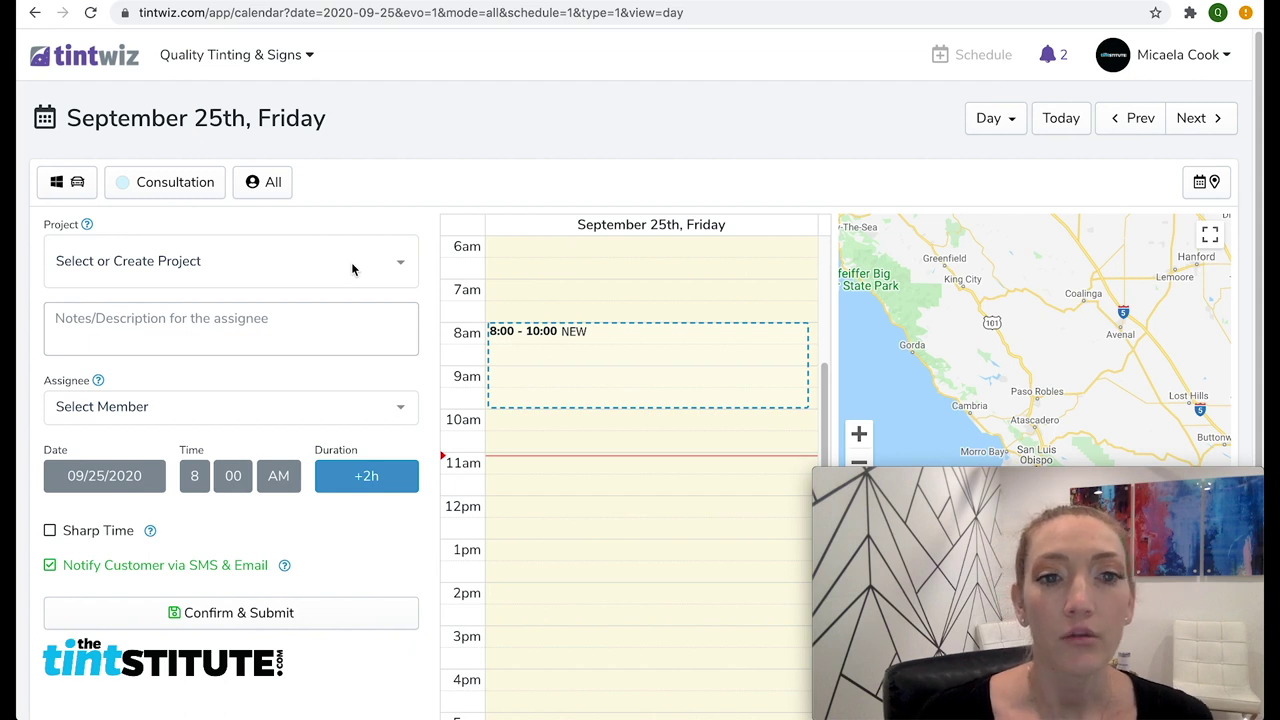
{"action": "left_click", "coordinate": [351, 262]}
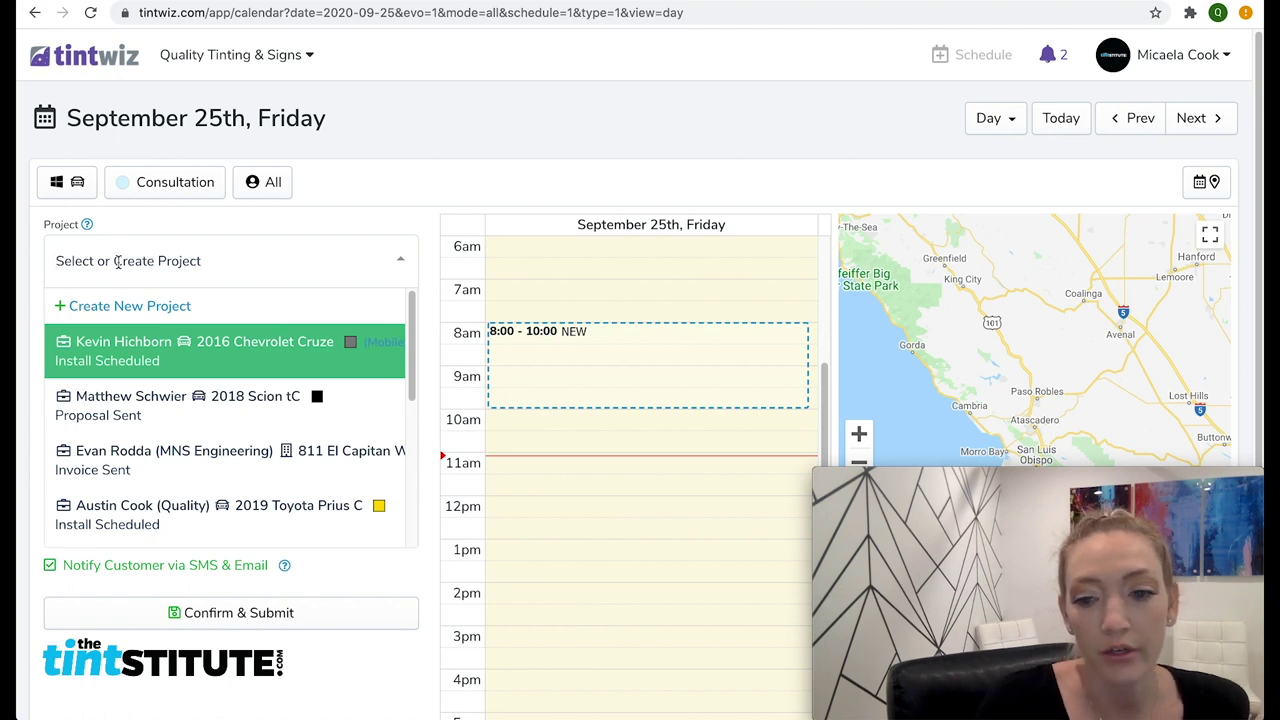
{"action": "type", "text": "matt"}
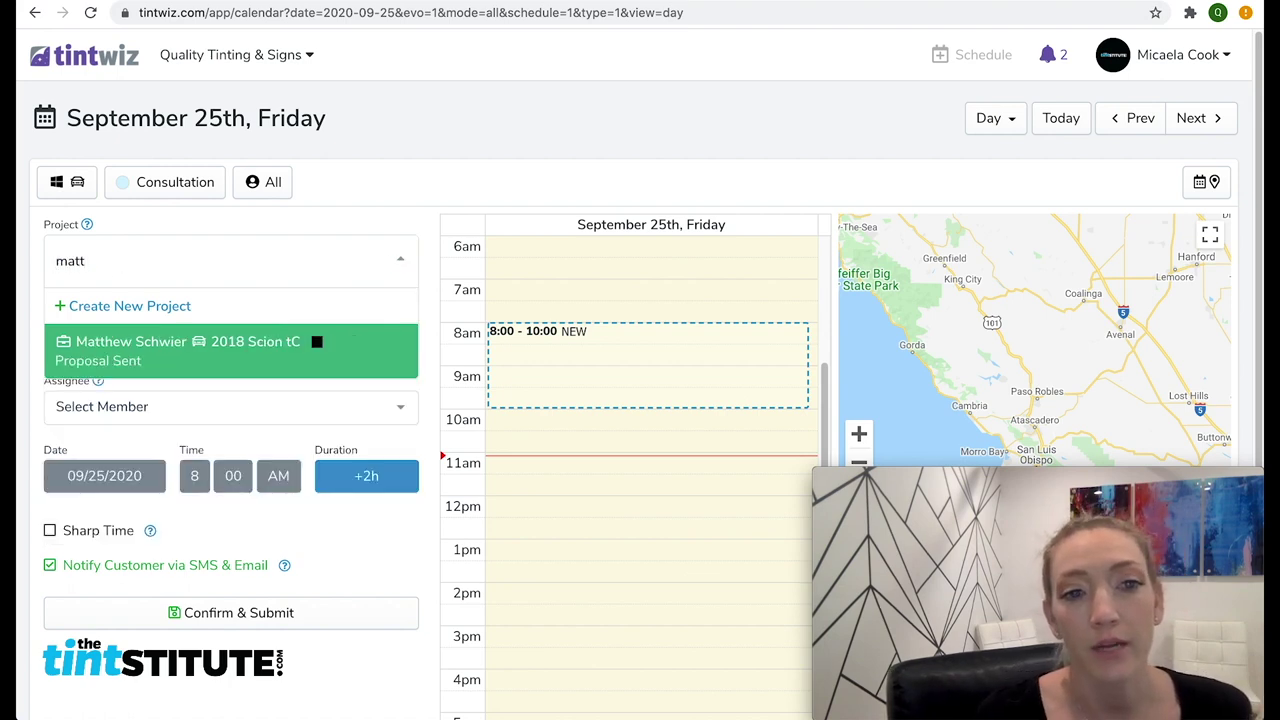
{"action": "double_click", "coordinate": [116, 260]}
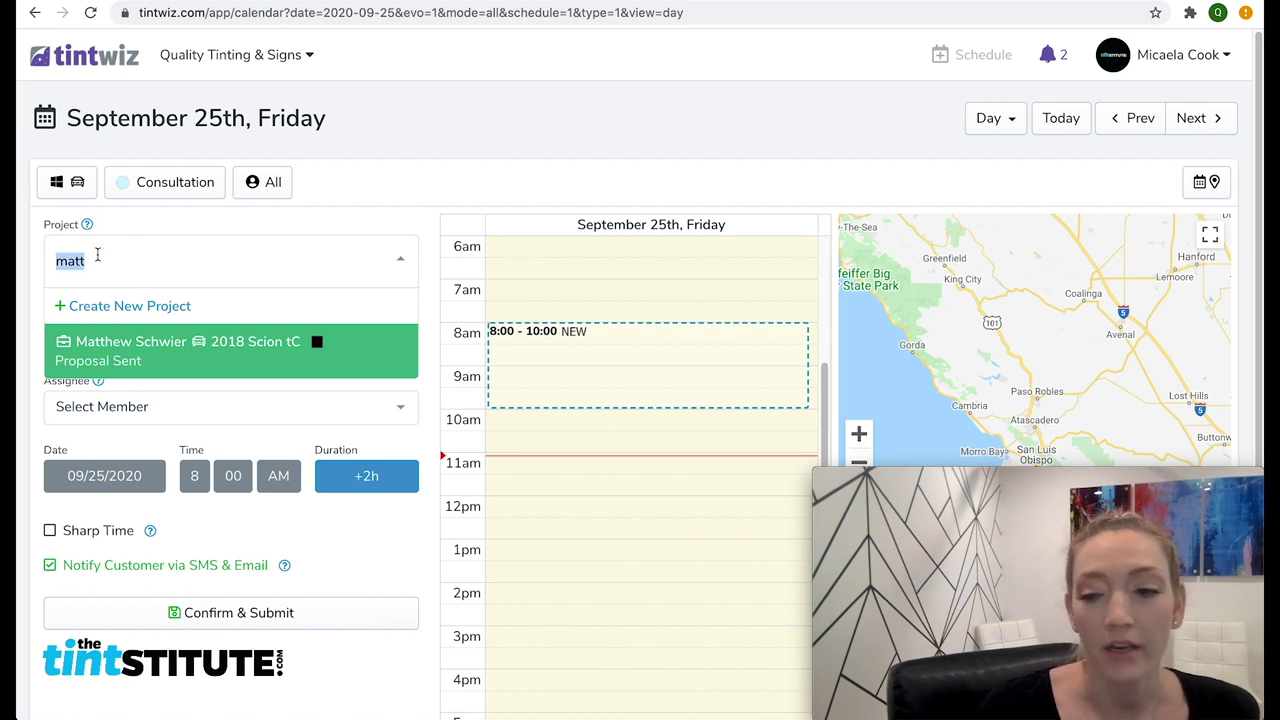
{"action": "key", "text": "BackSpace"}
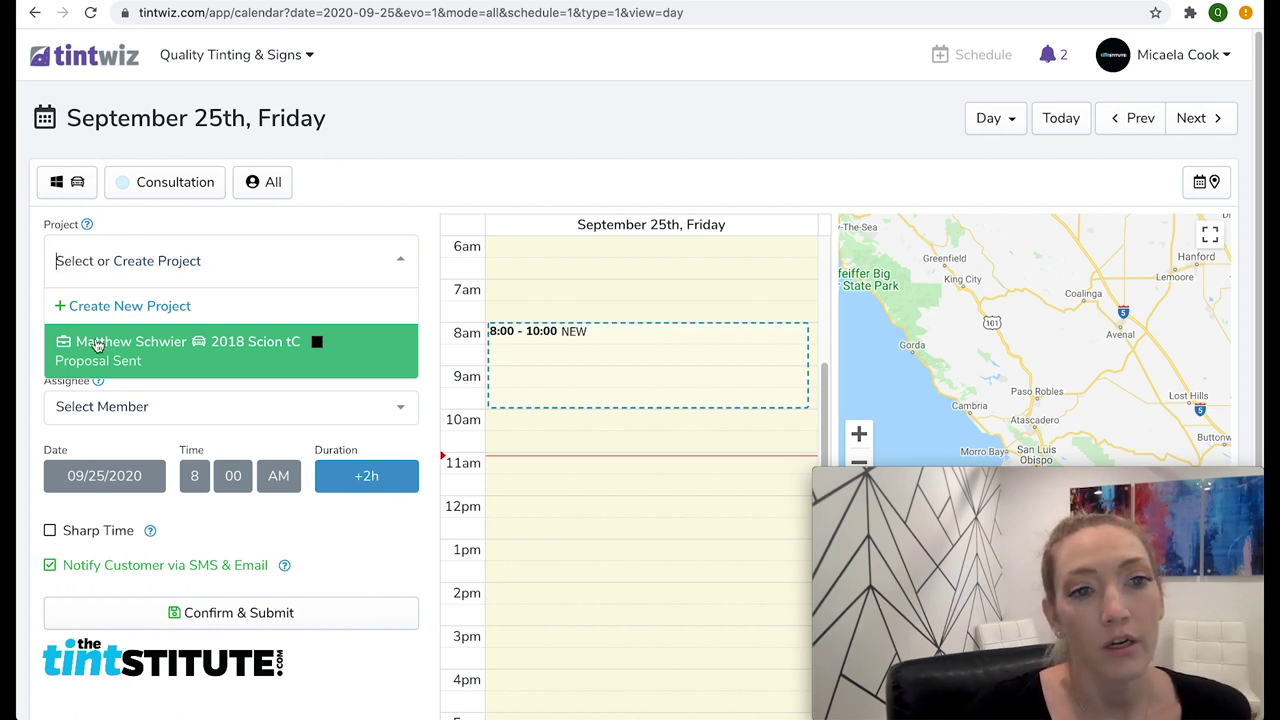
{"action": "left_click", "coordinate": [171, 306]}
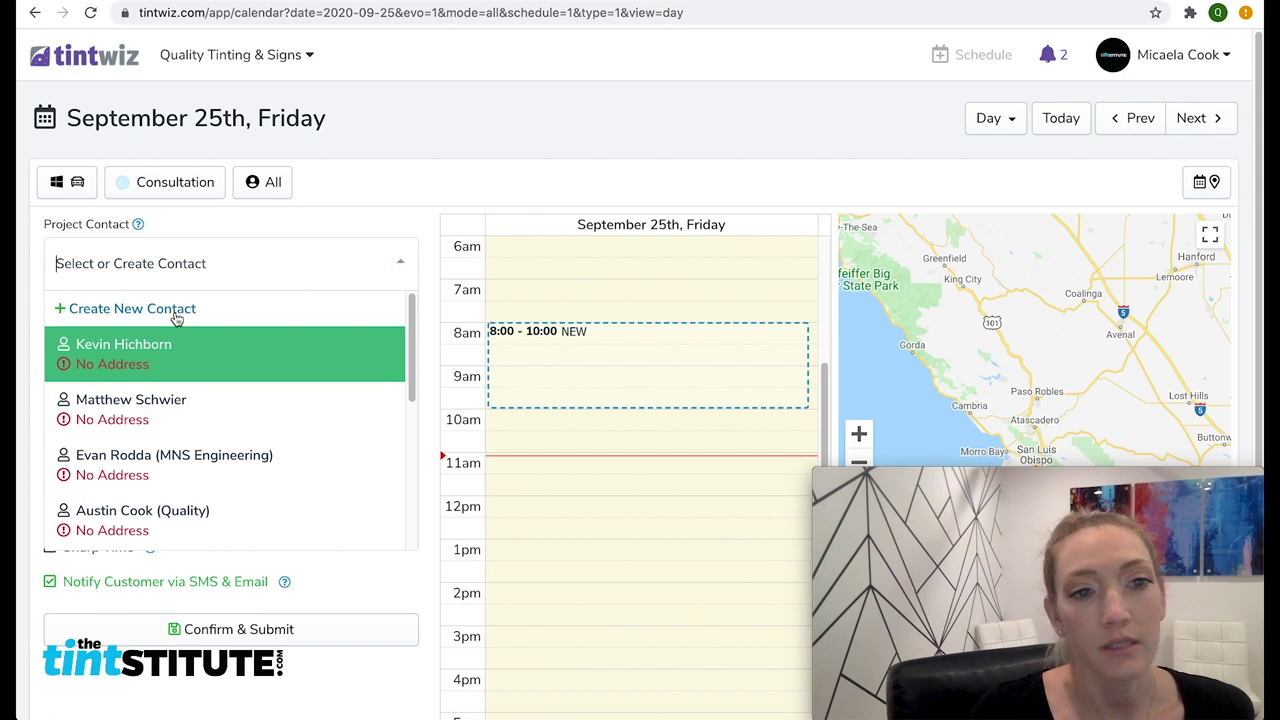
{"action": "left_click", "coordinate": [177, 309]}
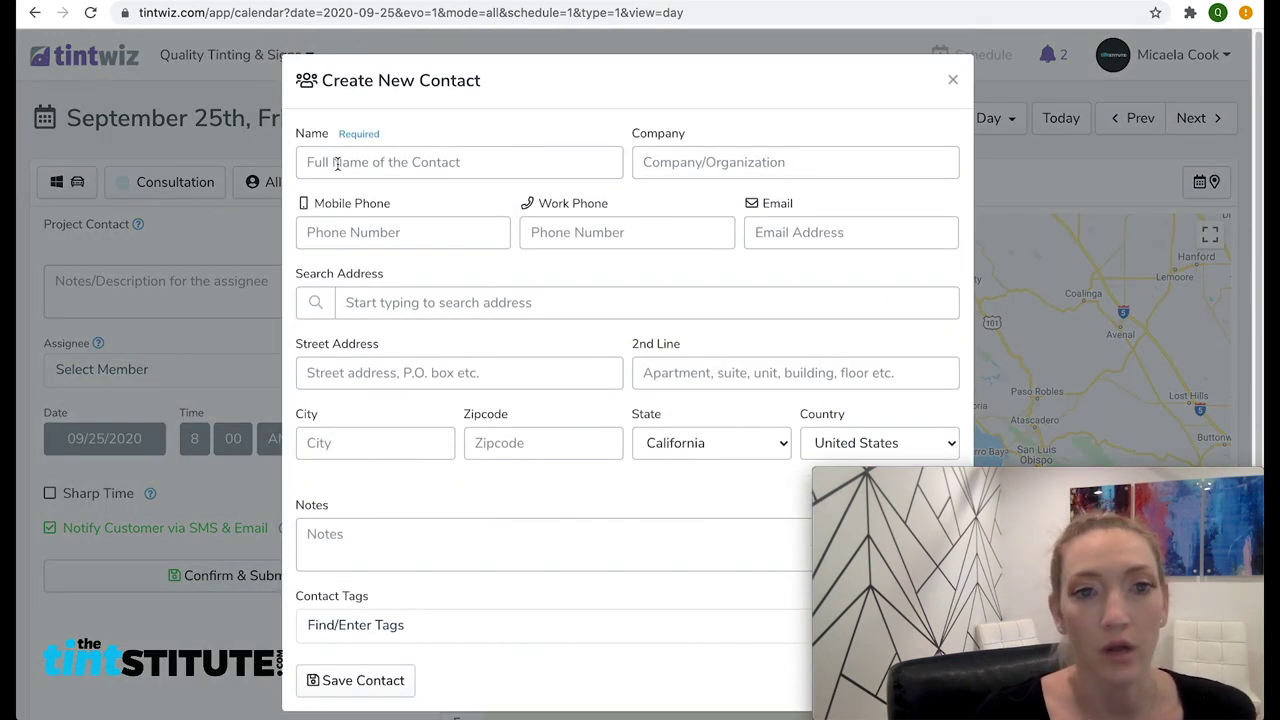
Enter the customer's full name and mobile number, autofill the saved e-mail and address, and save the contact
{"action": "left_click", "coordinate": [337, 163]}
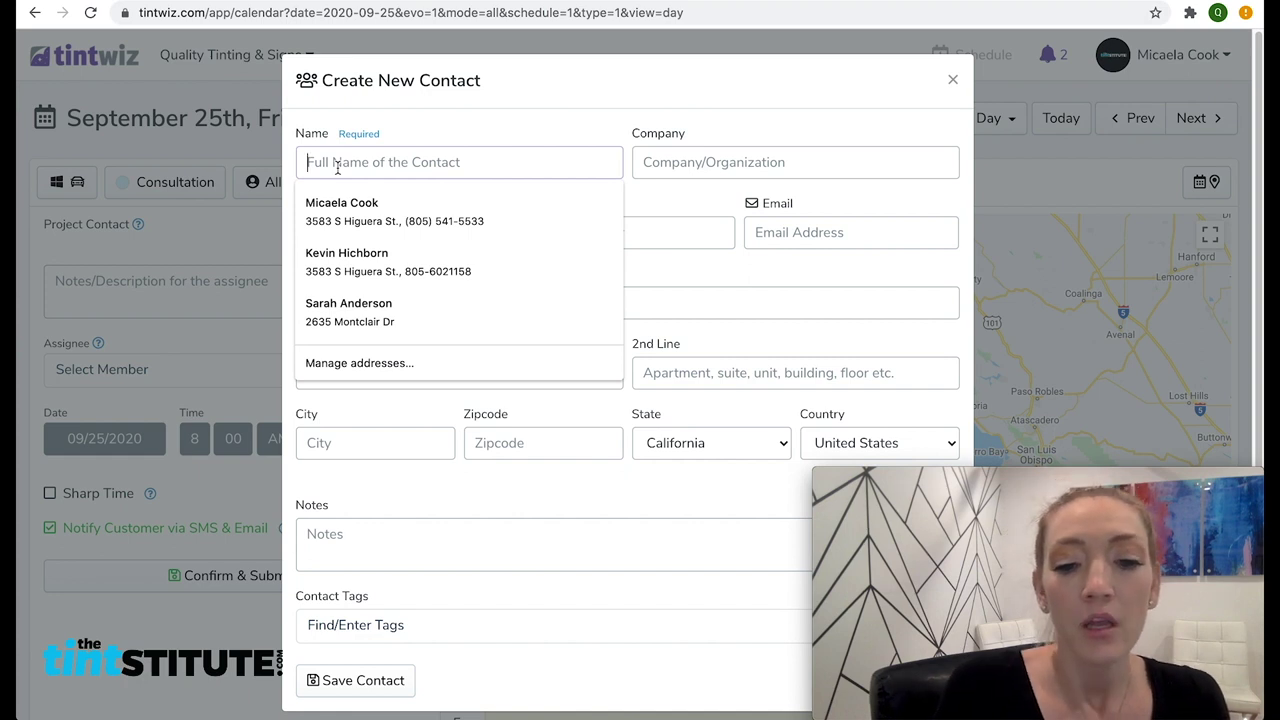
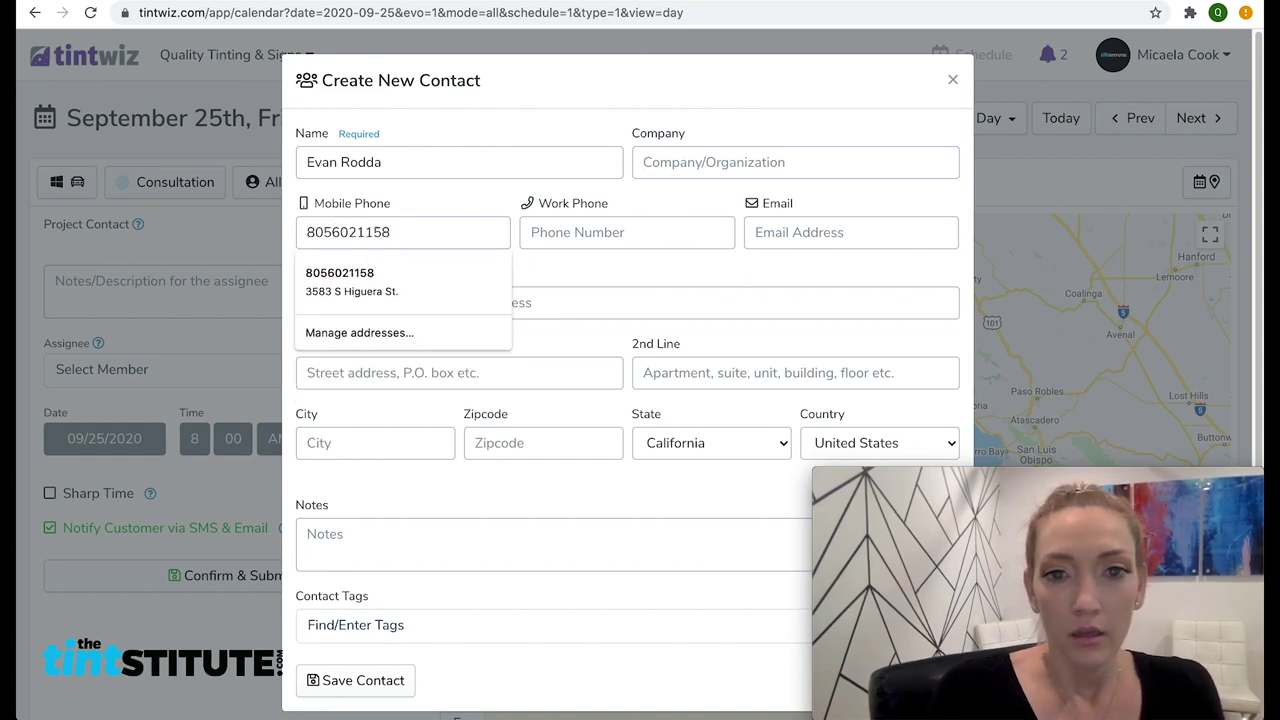
{"action": "key", "text": "Tab"}
{"action": "key", "text": "Tab"}
{"action": "type", "text": "micael"}
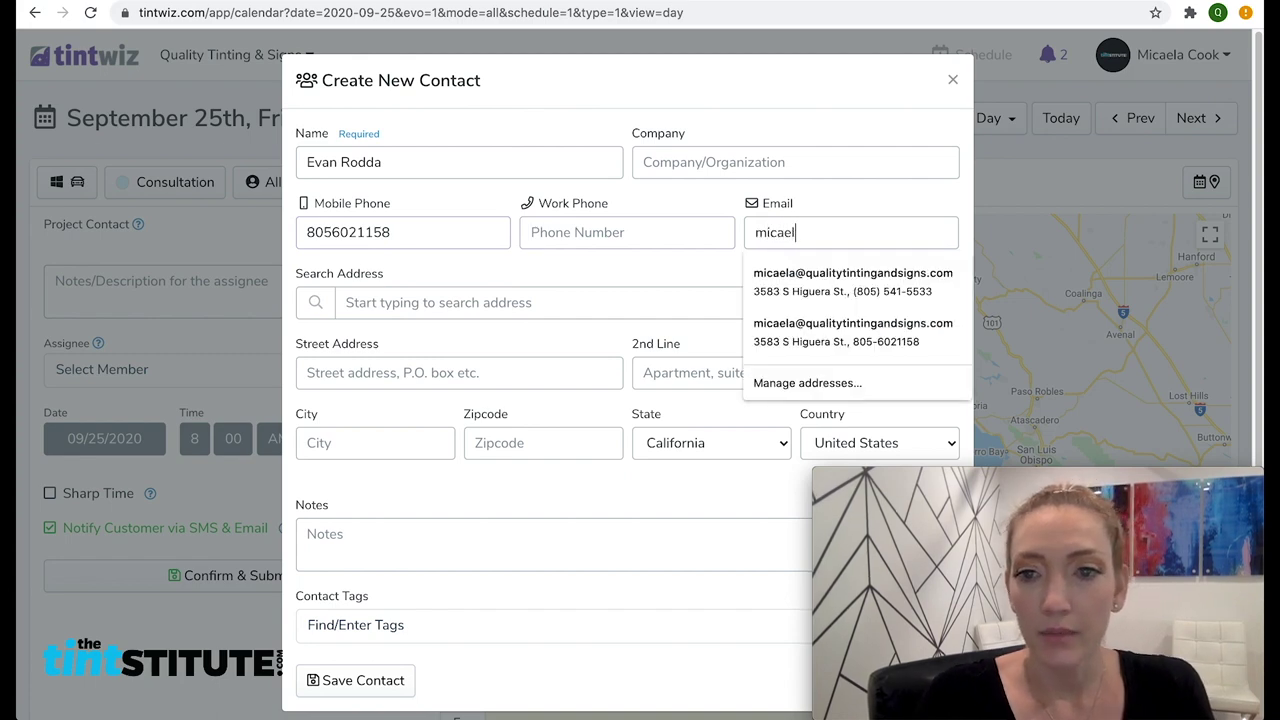
{"action": "left_click", "coordinate": [816, 335]}
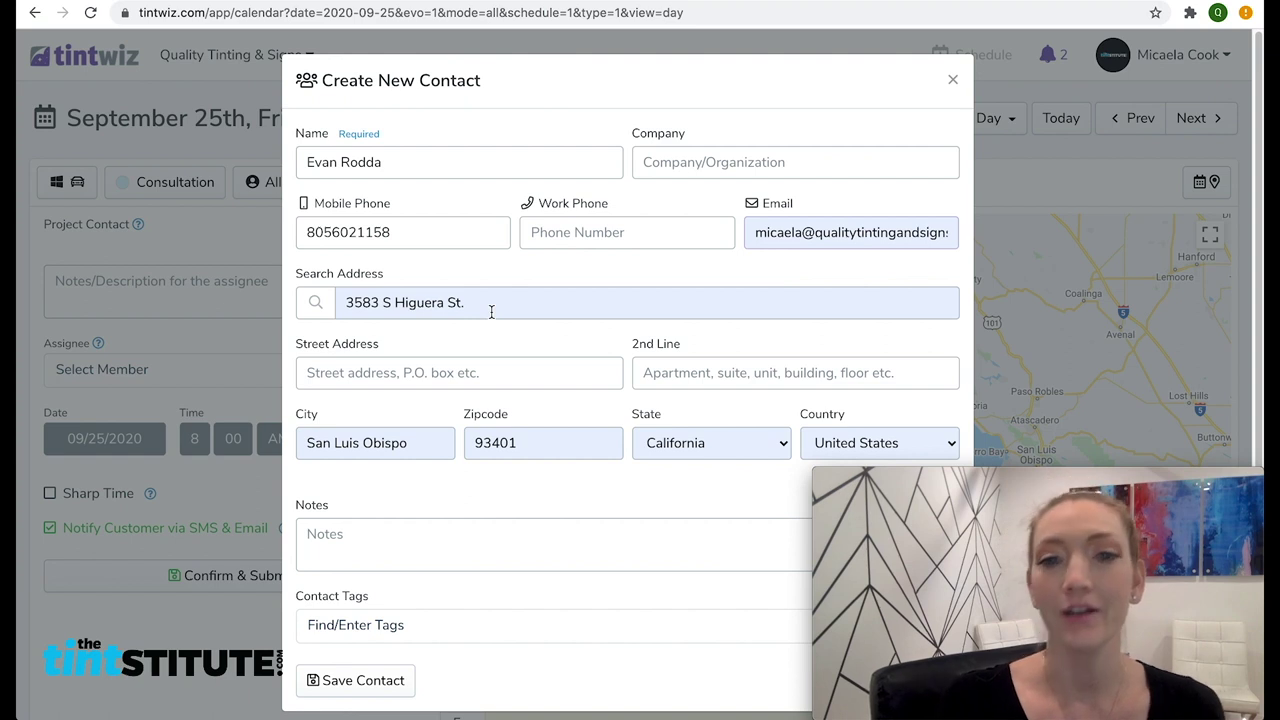
{"action": "scroll", "coordinate": [507, 297], "scroll_direction": "down", "scroll_amount": 1}
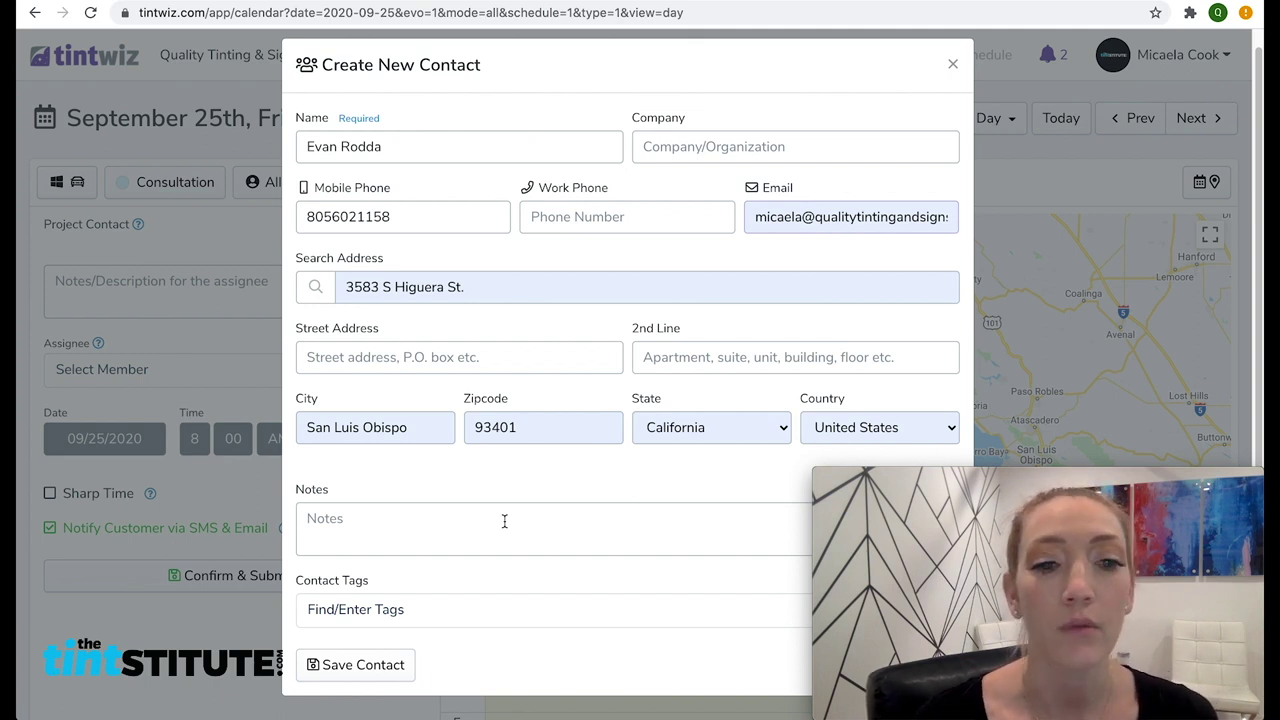
{"action": "left_click", "coordinate": [352, 672]}
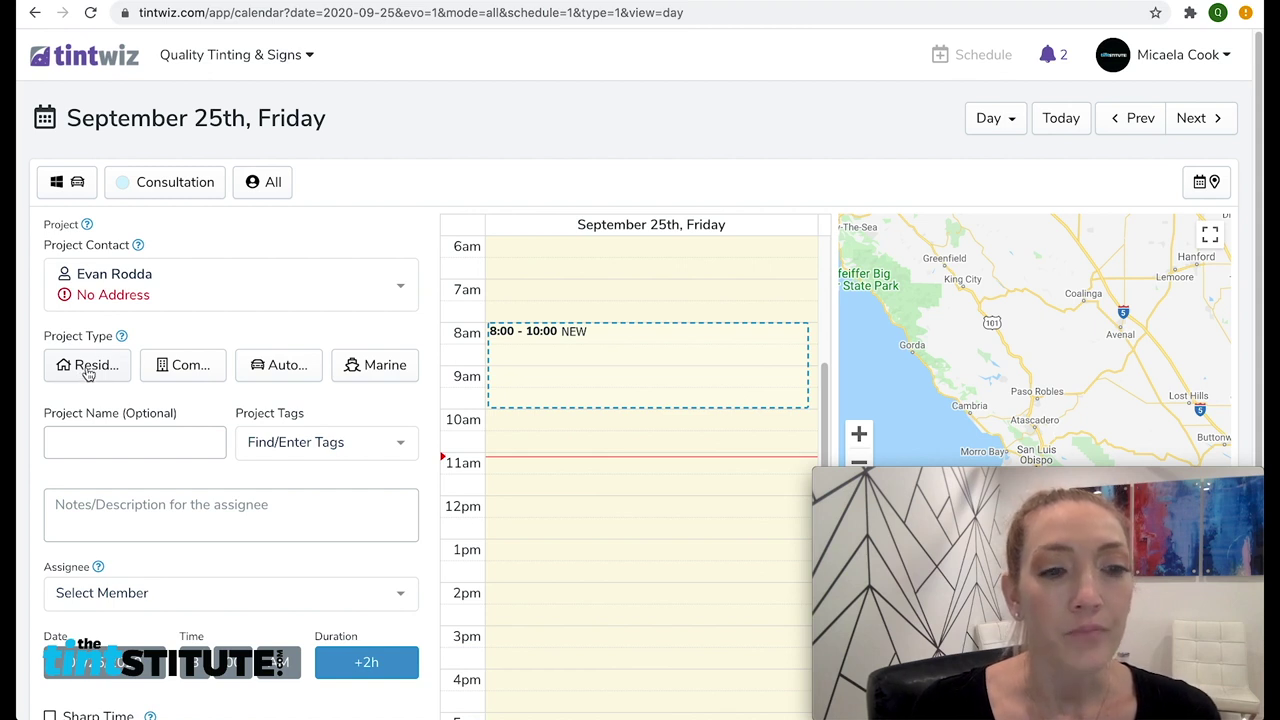
Make the project Automotive for a Blue 2019 BMW 320
{"action": "left_click", "coordinate": [294, 368]}
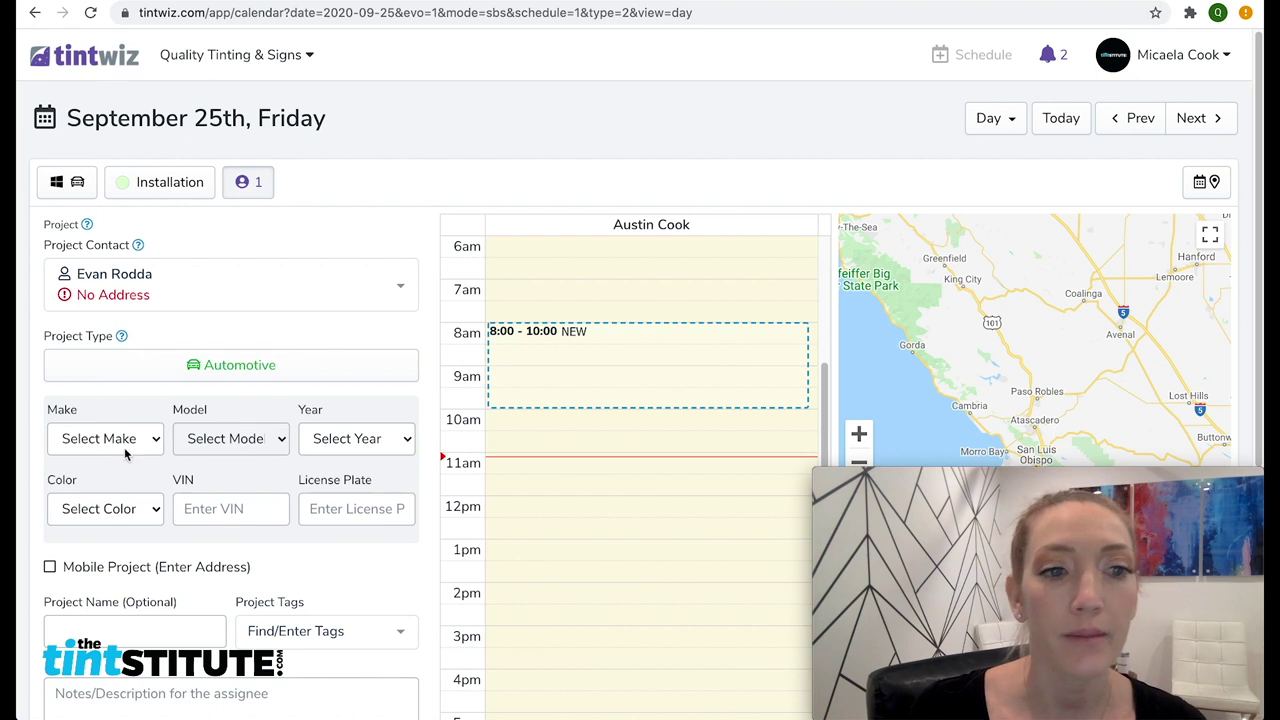
{"action": "left_click", "coordinate": [131, 444]}
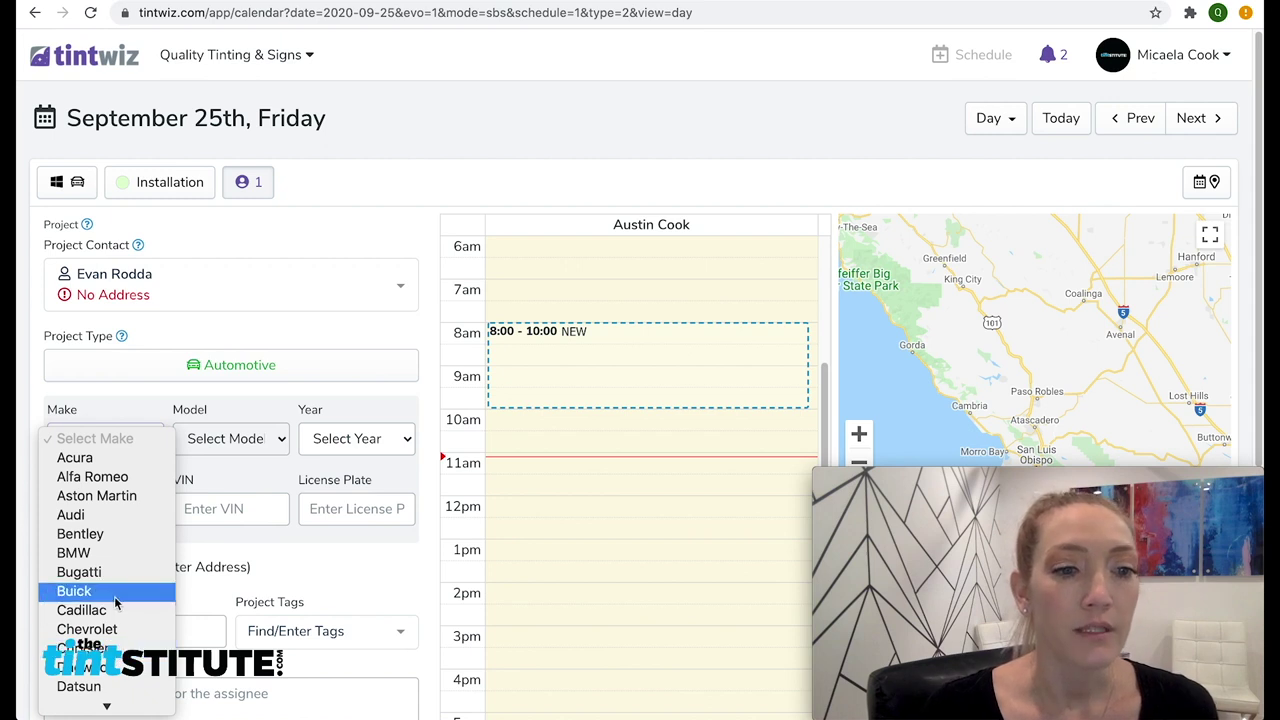
{"action": "left_click", "coordinate": [100, 553]}
{"action": "left_click", "coordinate": [214, 448]}
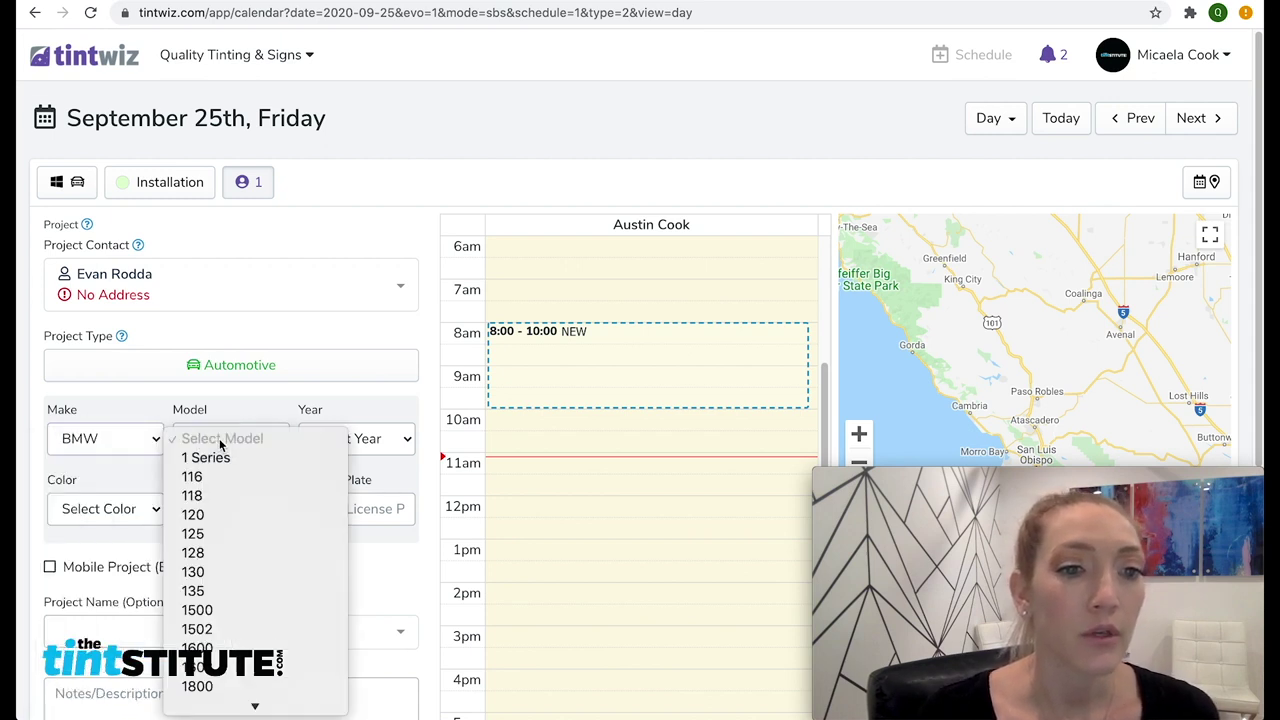
{"action": "scroll", "coordinate": [277, 545], "scroll_direction": "down", "scroll_amount": 5}
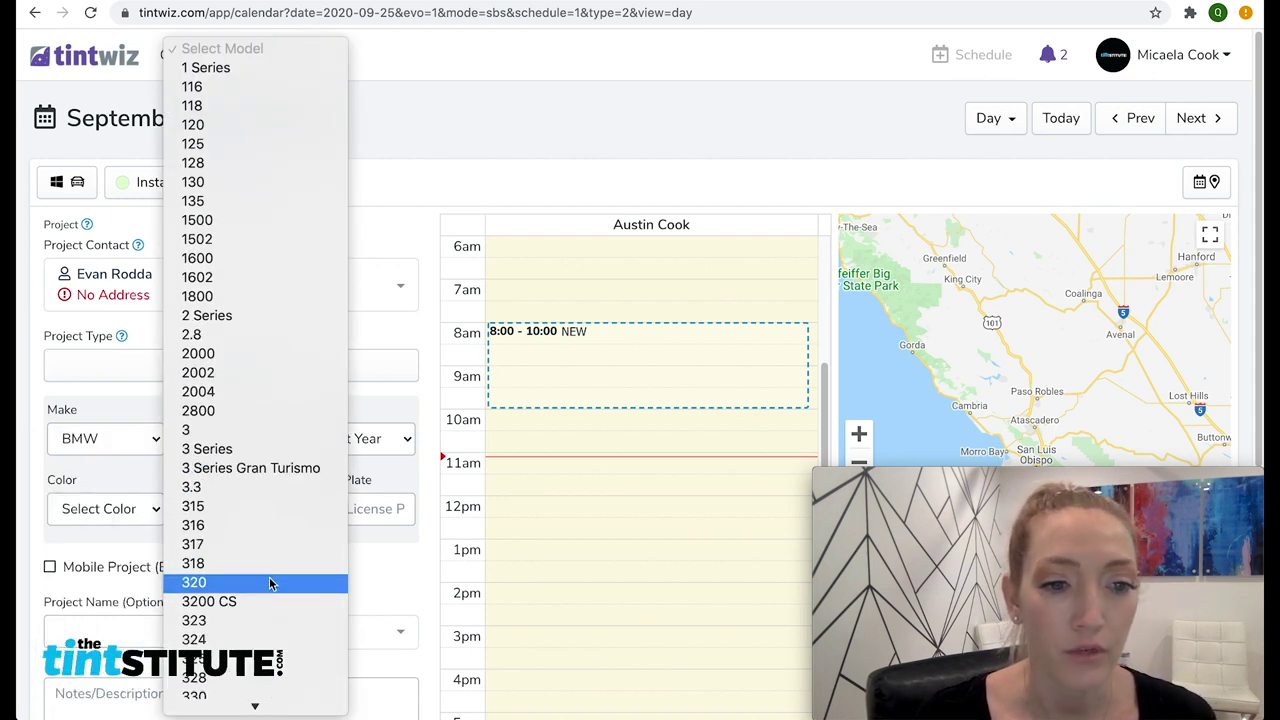
{"action": "left_click", "coordinate": [273, 582]}
{"action": "left_click", "coordinate": [352, 440]}
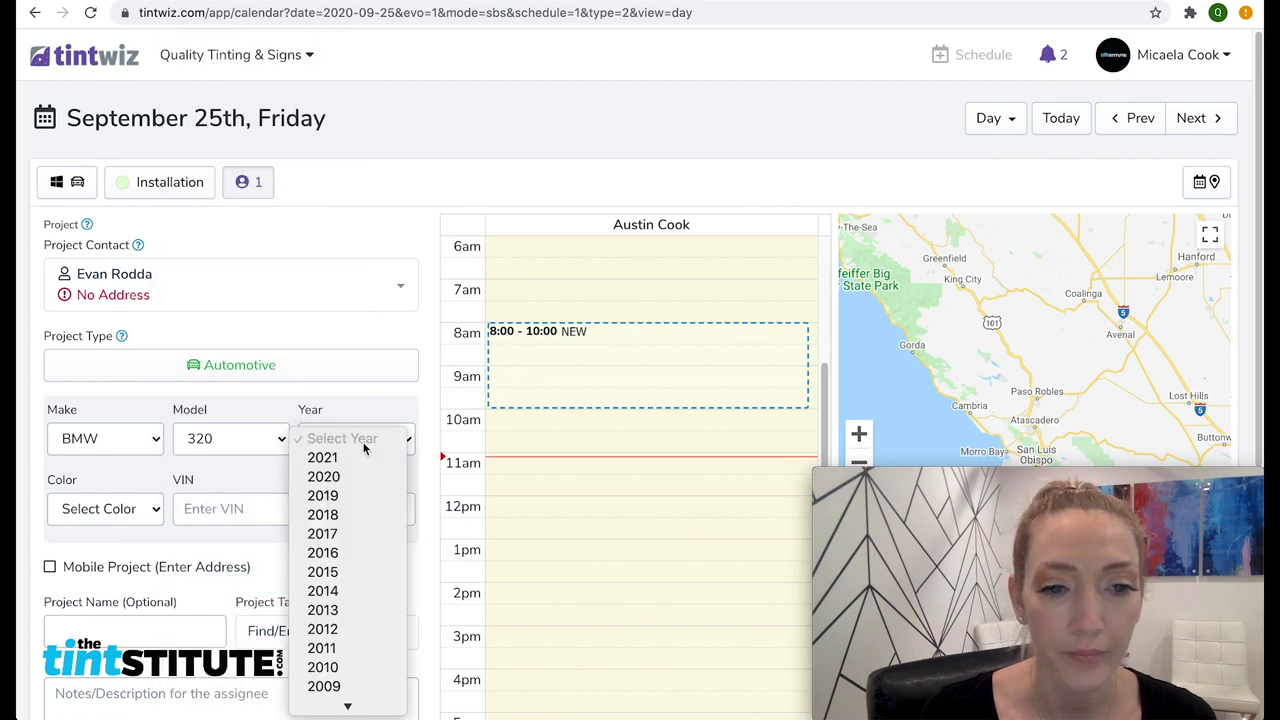
{"action": "left_click", "coordinate": [378, 500]}
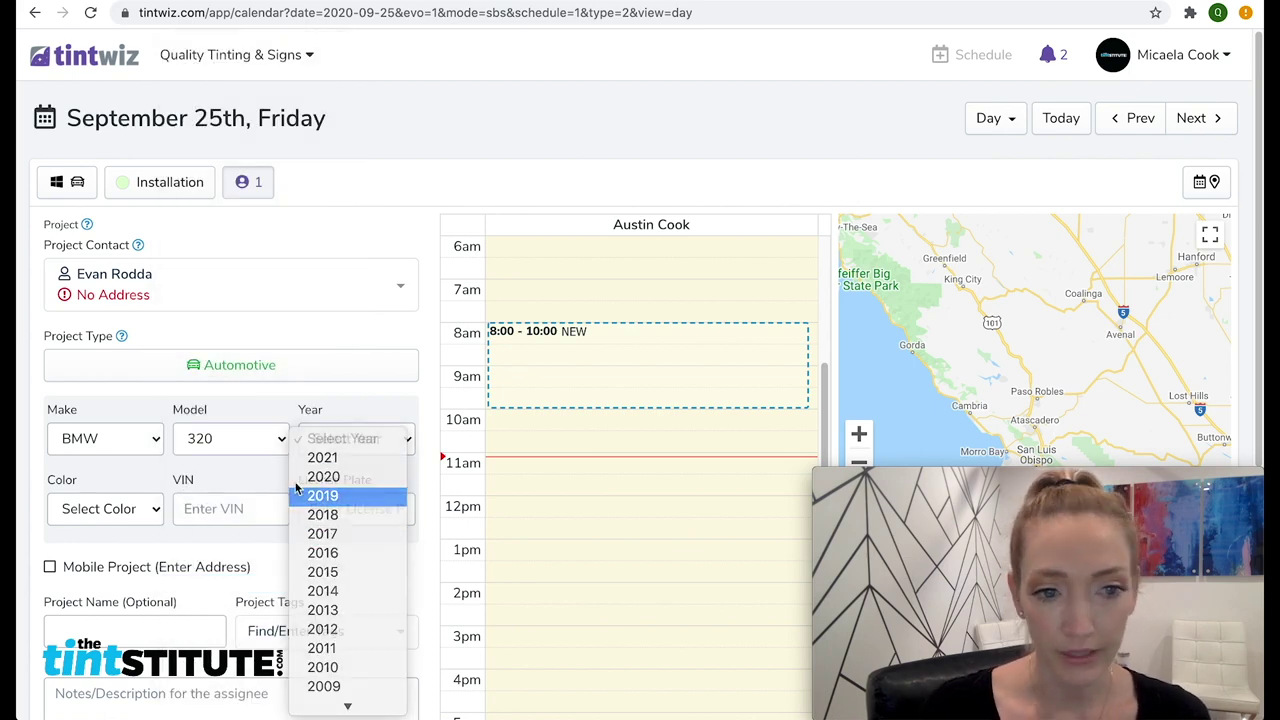
{"action": "left_click", "coordinate": [143, 513]}
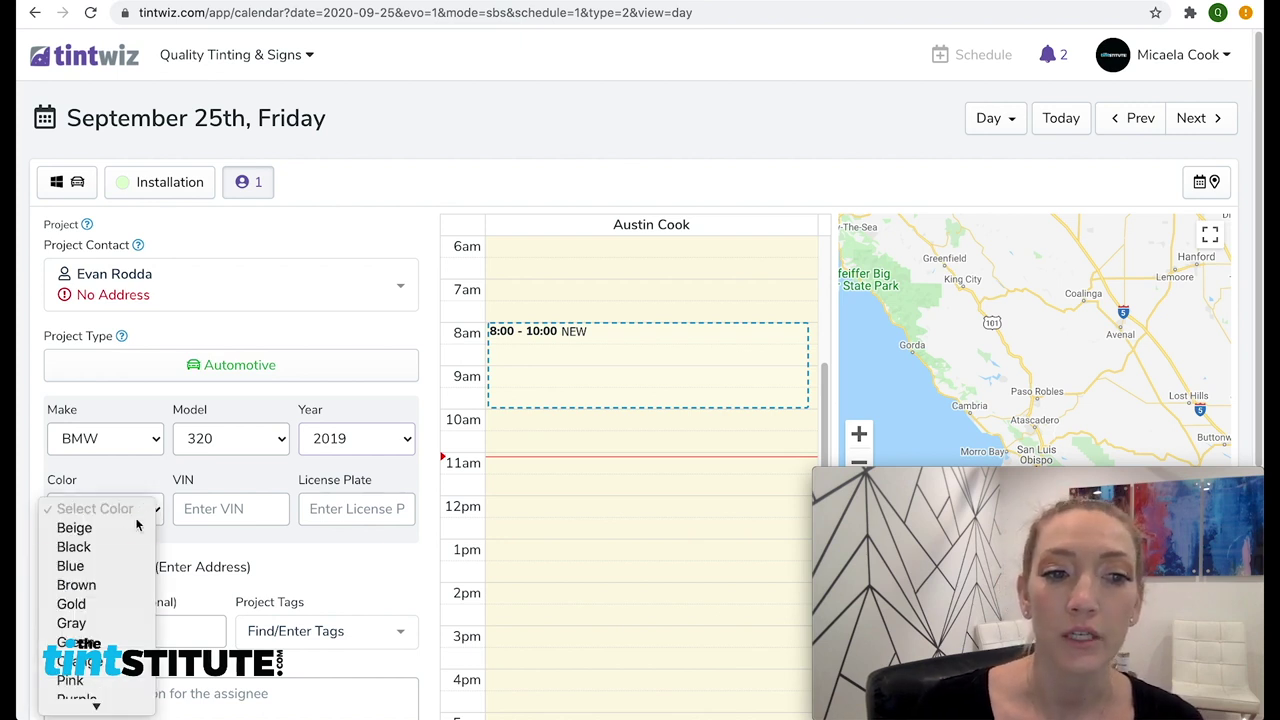
{"action": "left_click", "coordinate": [85, 571]}
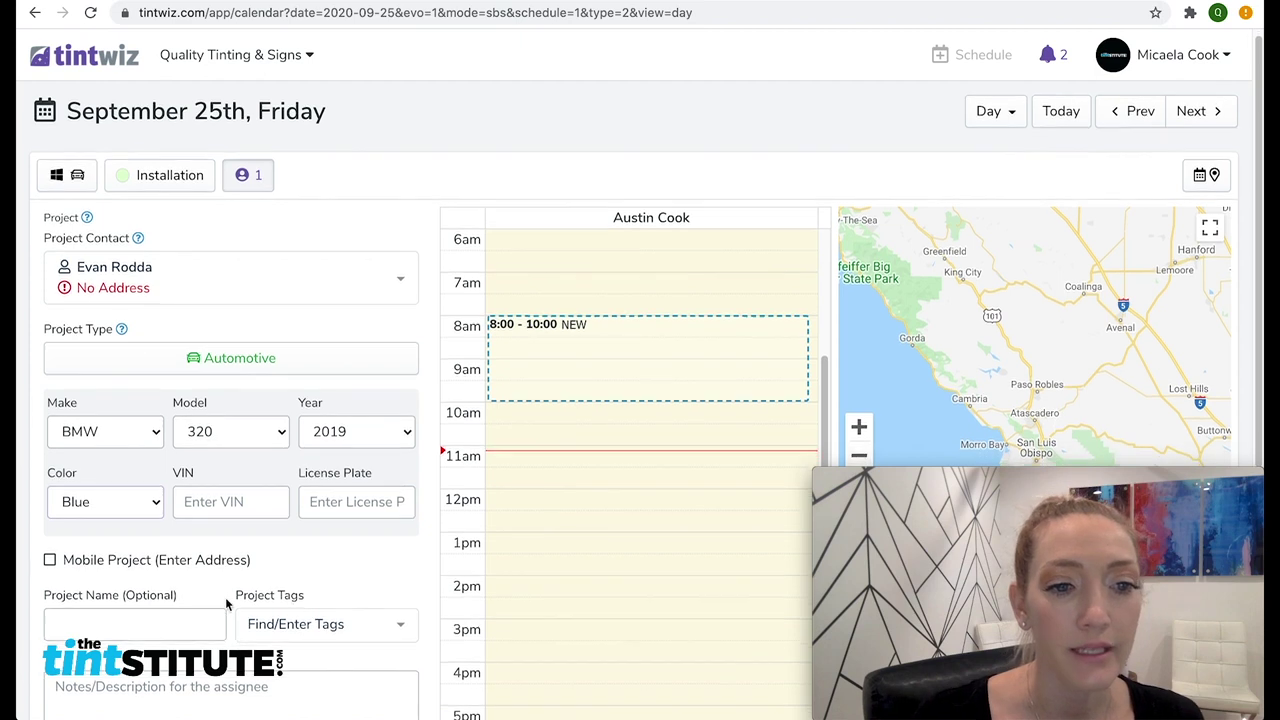
{"action": "scroll", "coordinate": [60, 520], "scroll_direction": "down", "scroll_amount": 2}
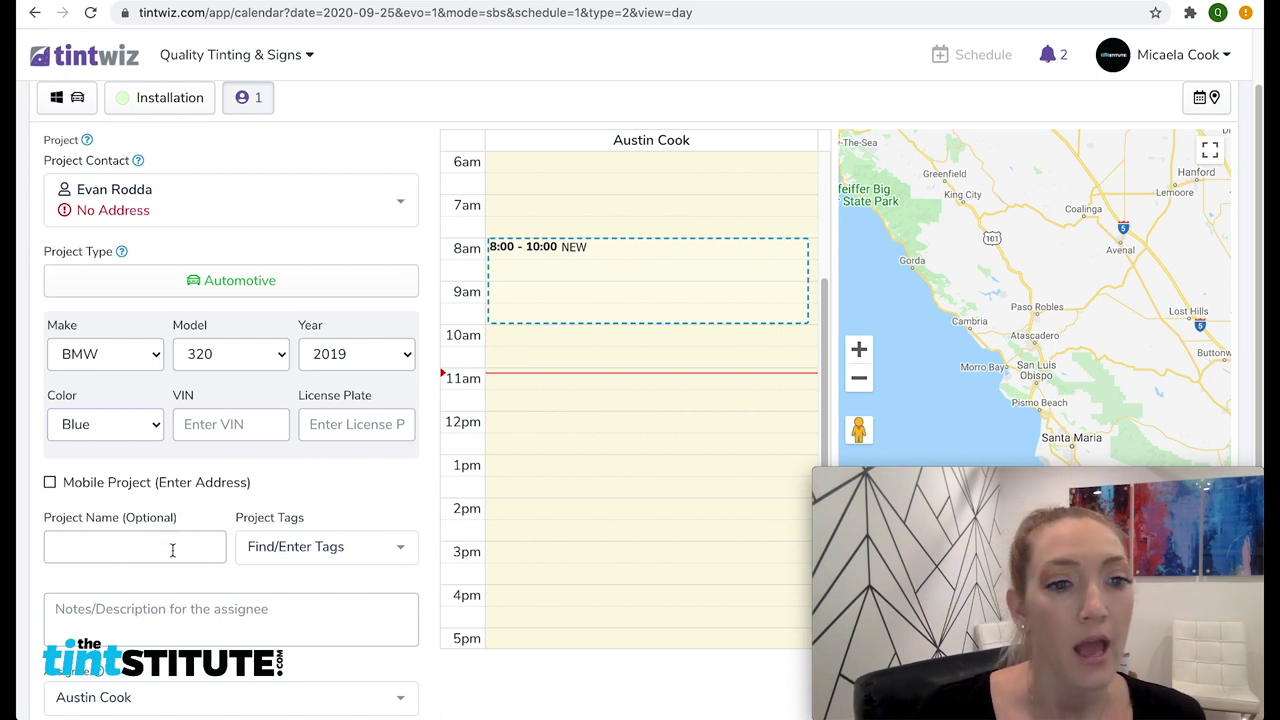
{"action": "scroll", "coordinate": [140, 567], "scroll_direction": "down", "scroll_amount": 1}
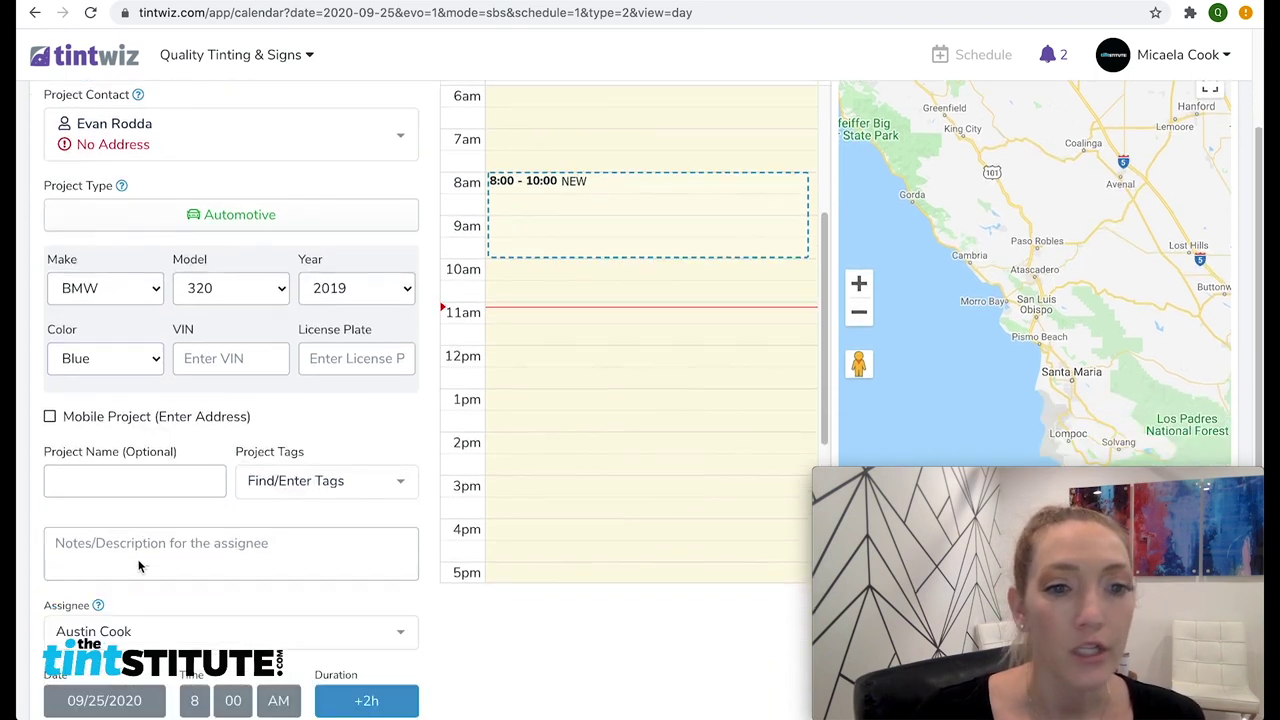
{"action": "left_click", "coordinate": [360, 486]}
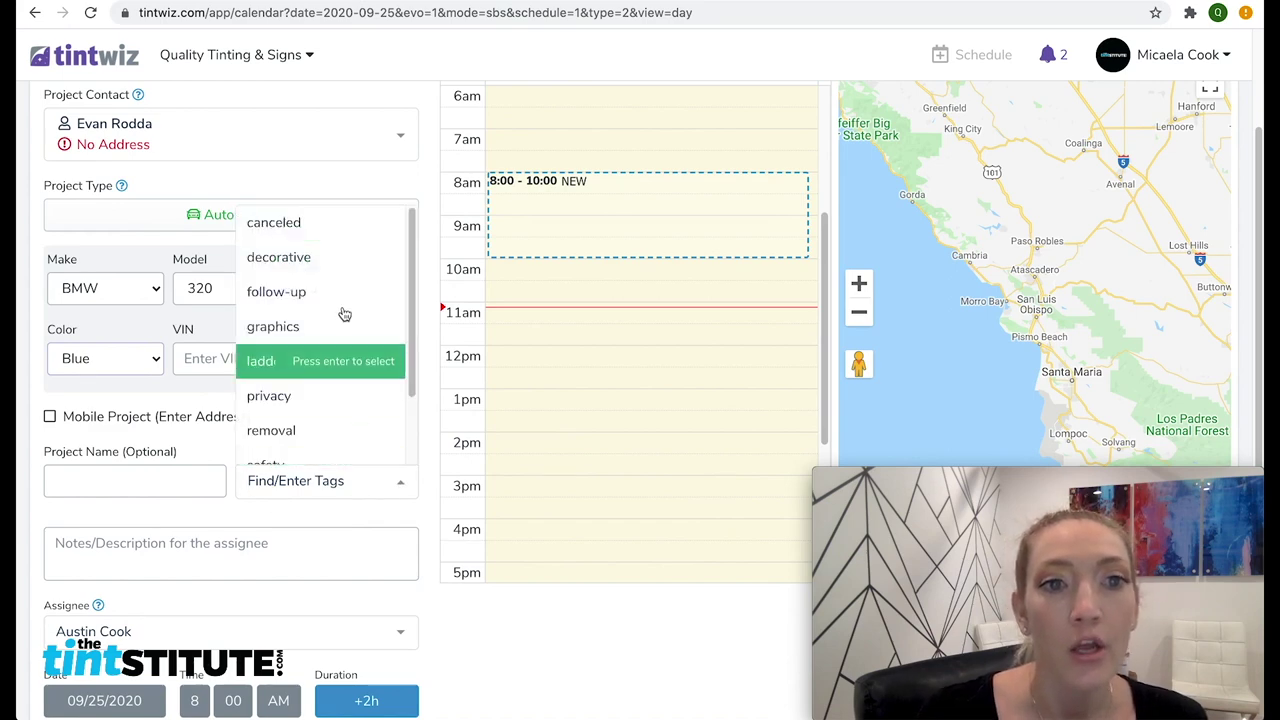
{"action": "left_click", "coordinate": [297, 505]}
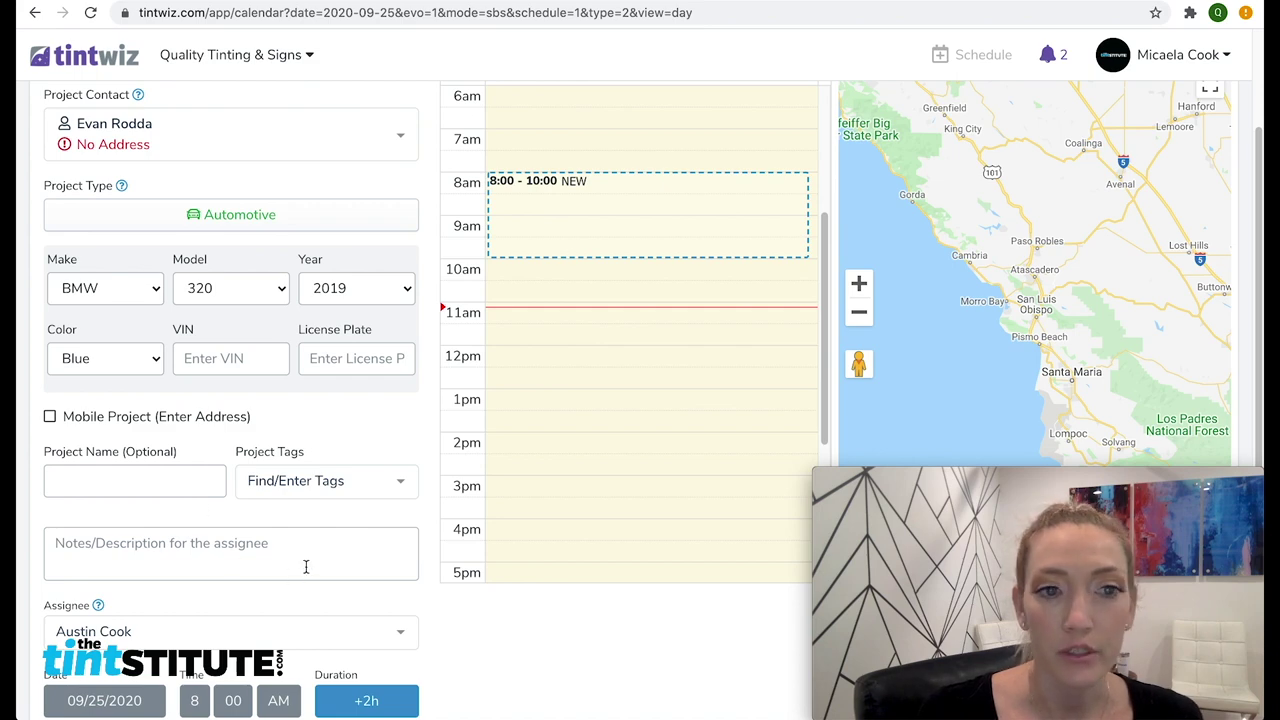
{"action": "scroll", "coordinate": [303, 560], "scroll_direction": "down", "scroll_amount": 2}
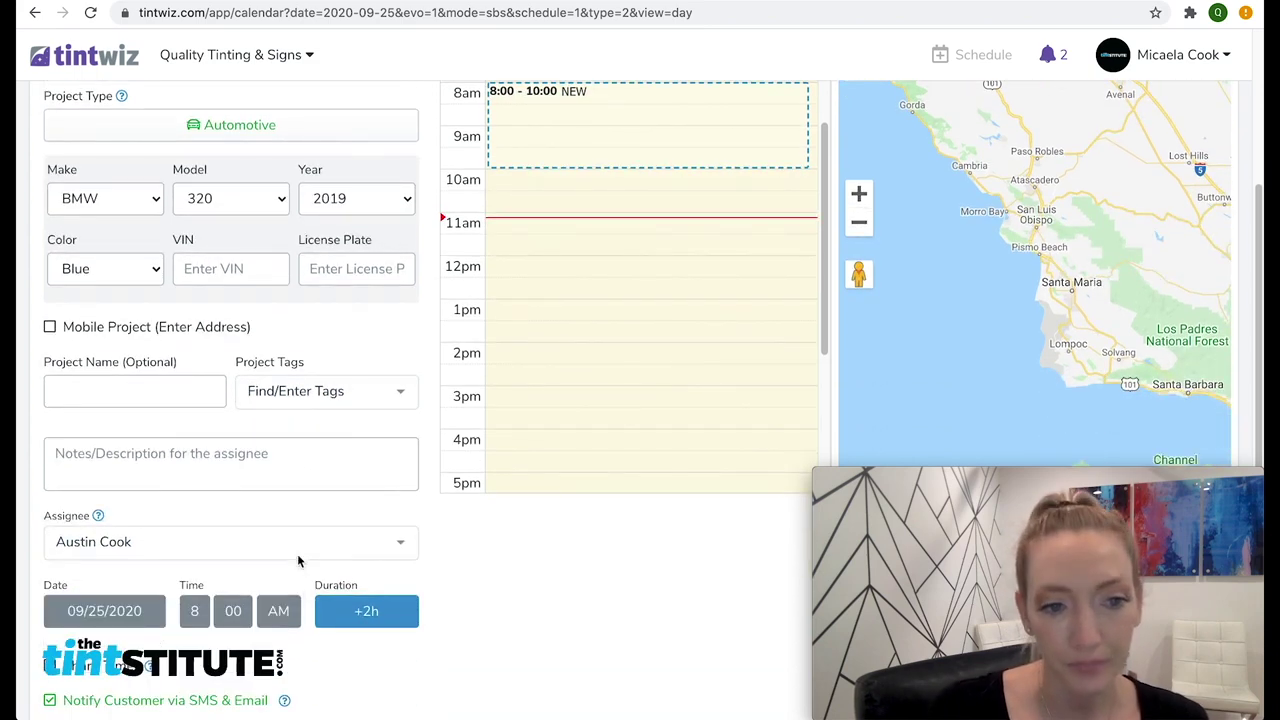
{"action": "left_click", "coordinate": [364, 544]}
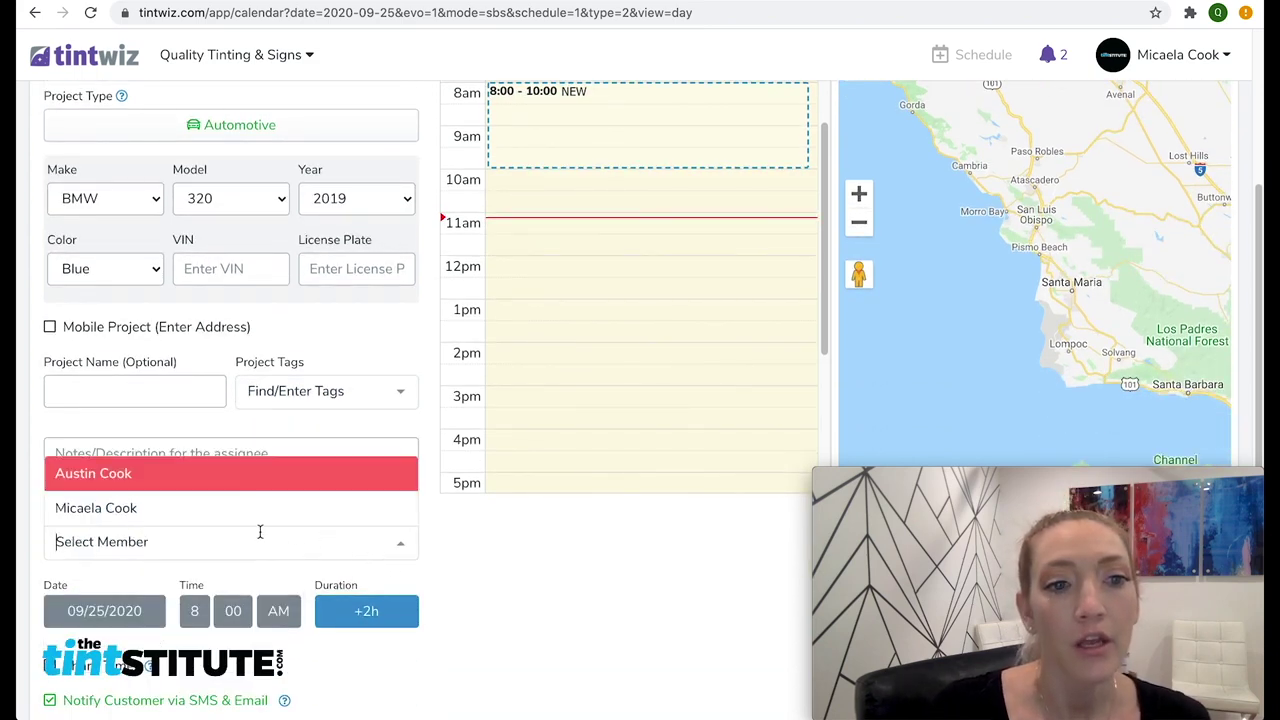
{"action": "left_click", "coordinate": [155, 478]}
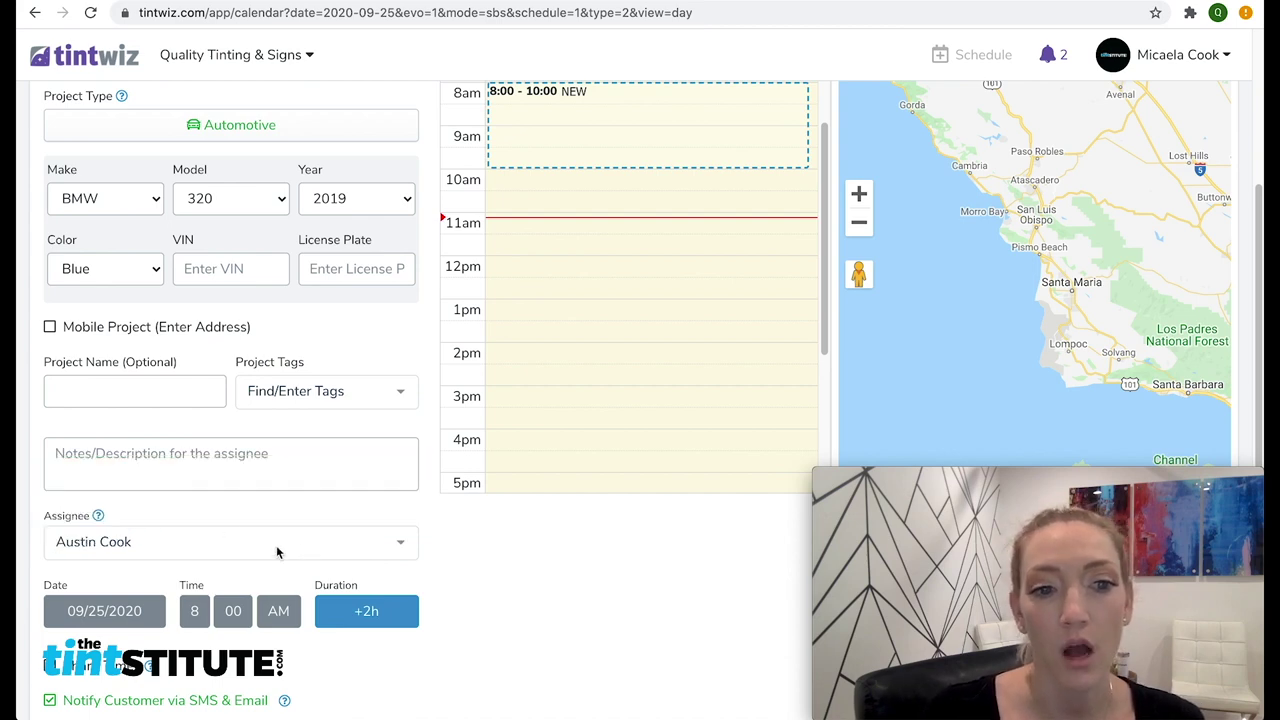
Set the install to start at 2 PM for 2h 30m, then confirm and submit it
{"action": "scroll", "coordinate": [152, 591], "scroll_direction": "down", "scroll_amount": 3}
{"action": "left_click", "coordinate": [194, 456]}
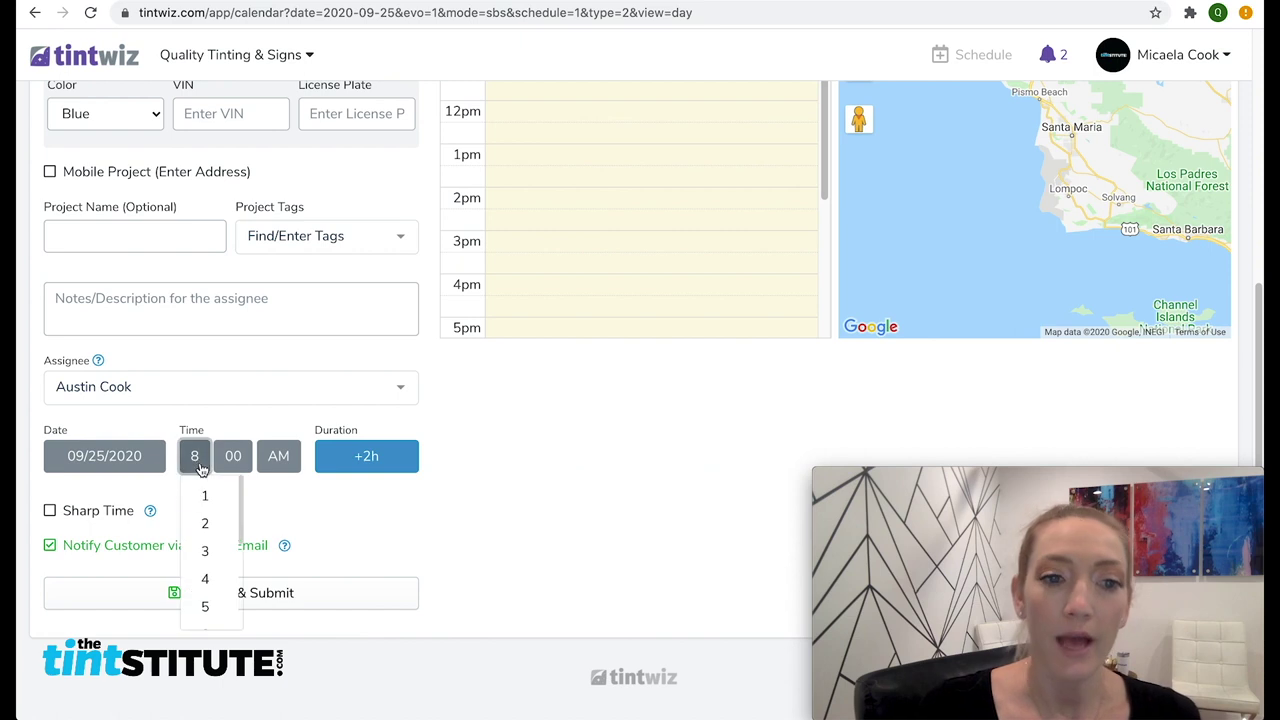
{"action": "left_click", "coordinate": [205, 523]}
{"action": "left_click", "coordinate": [278, 456]}
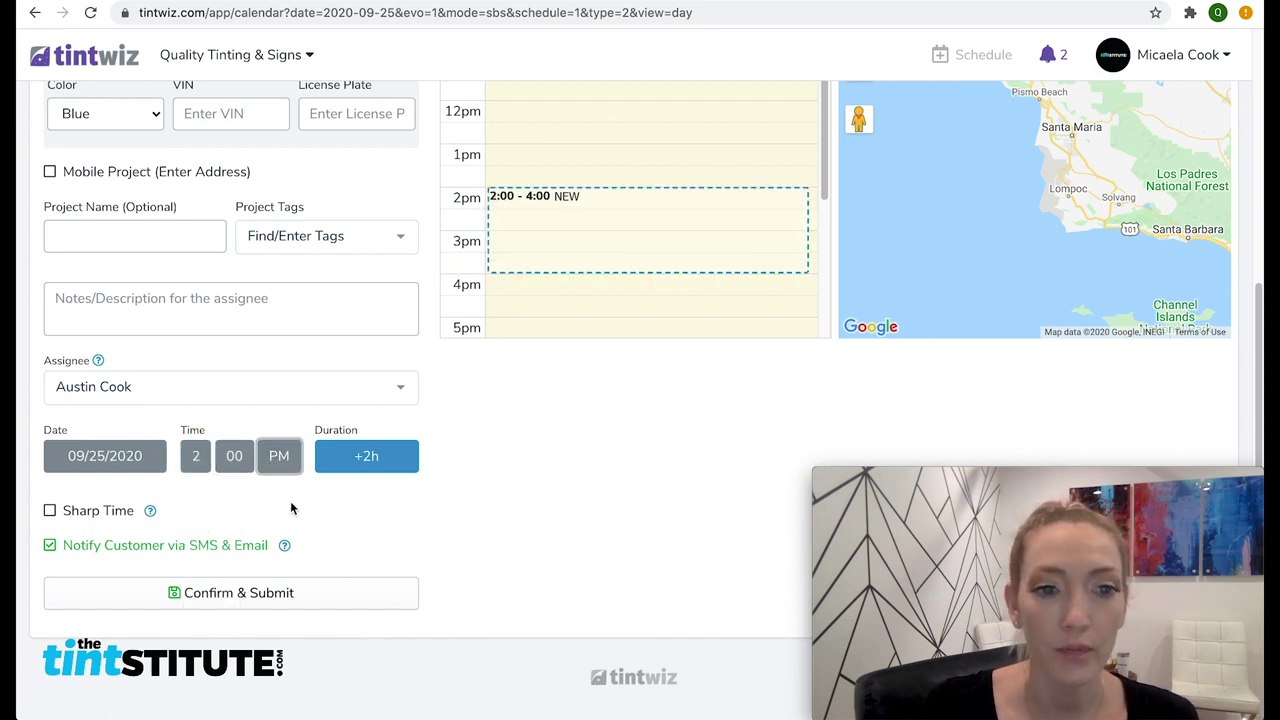
{"action": "left_click", "coordinate": [360, 456]}
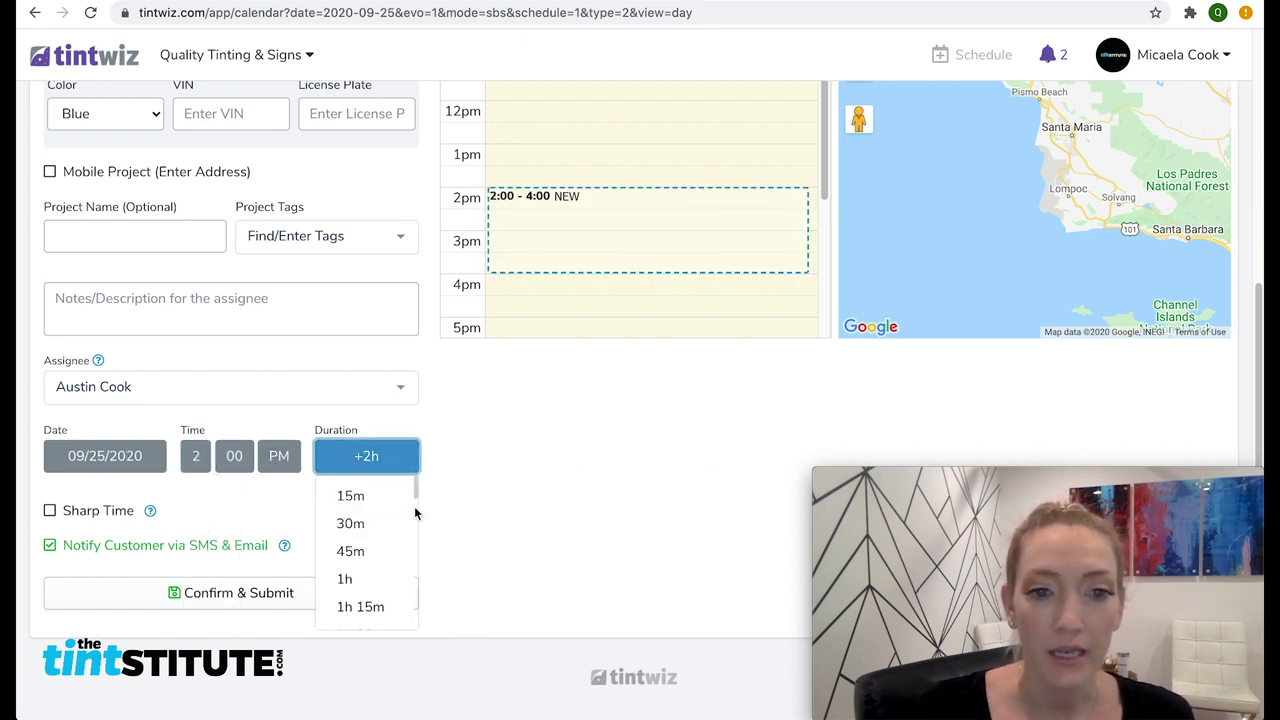
{"action": "scroll", "coordinate": [404, 514], "scroll_direction": "down", "scroll_amount": 3}
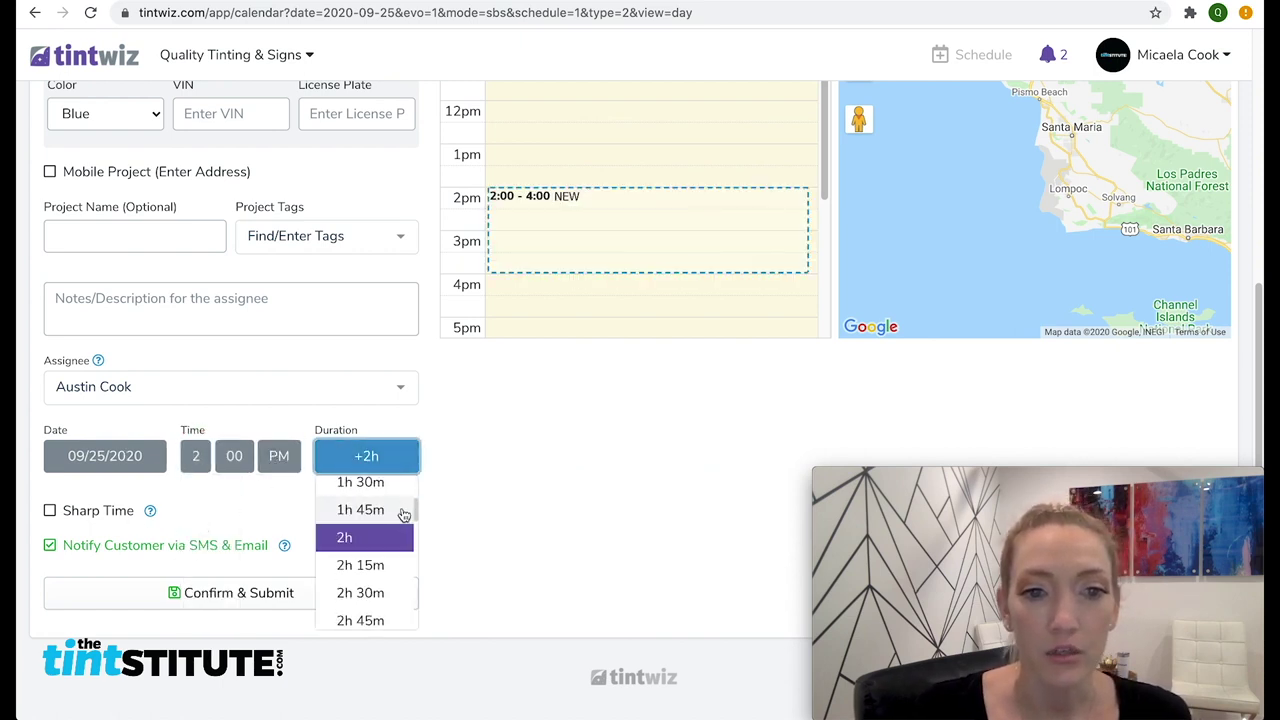
{"action": "left_click", "coordinate": [396, 596]}
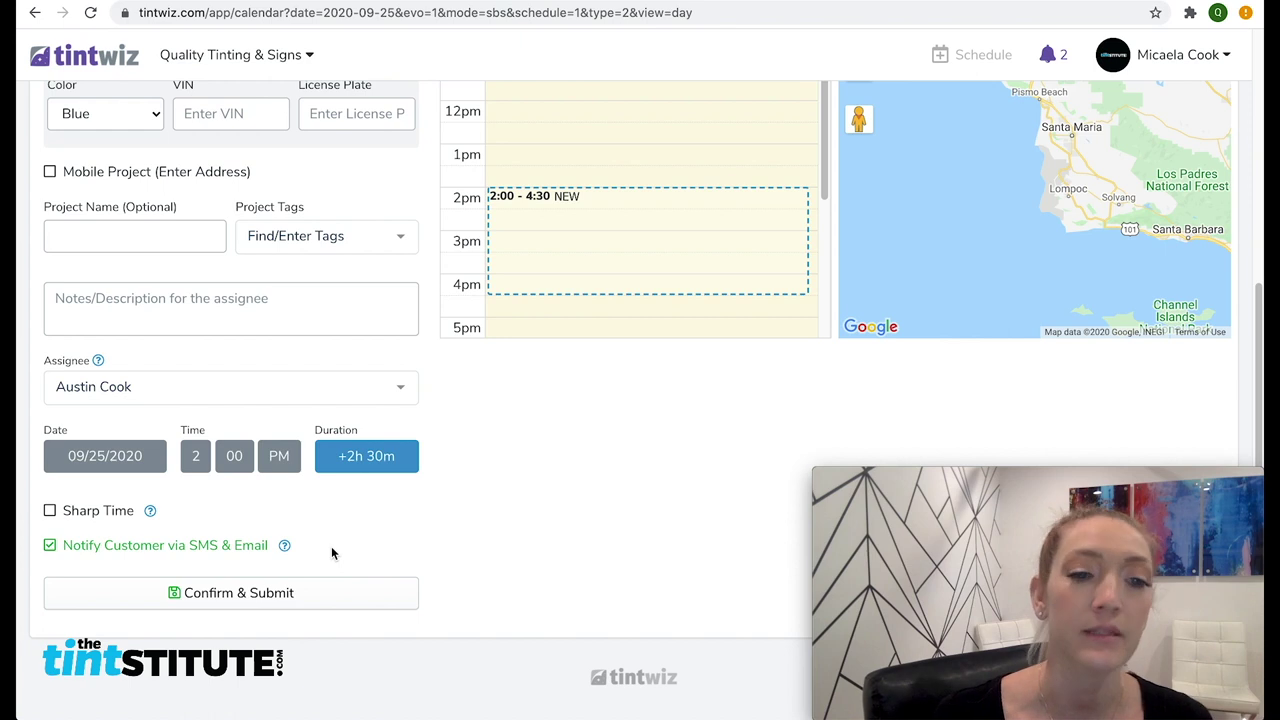
{"action": "left_click", "coordinate": [251, 602]}
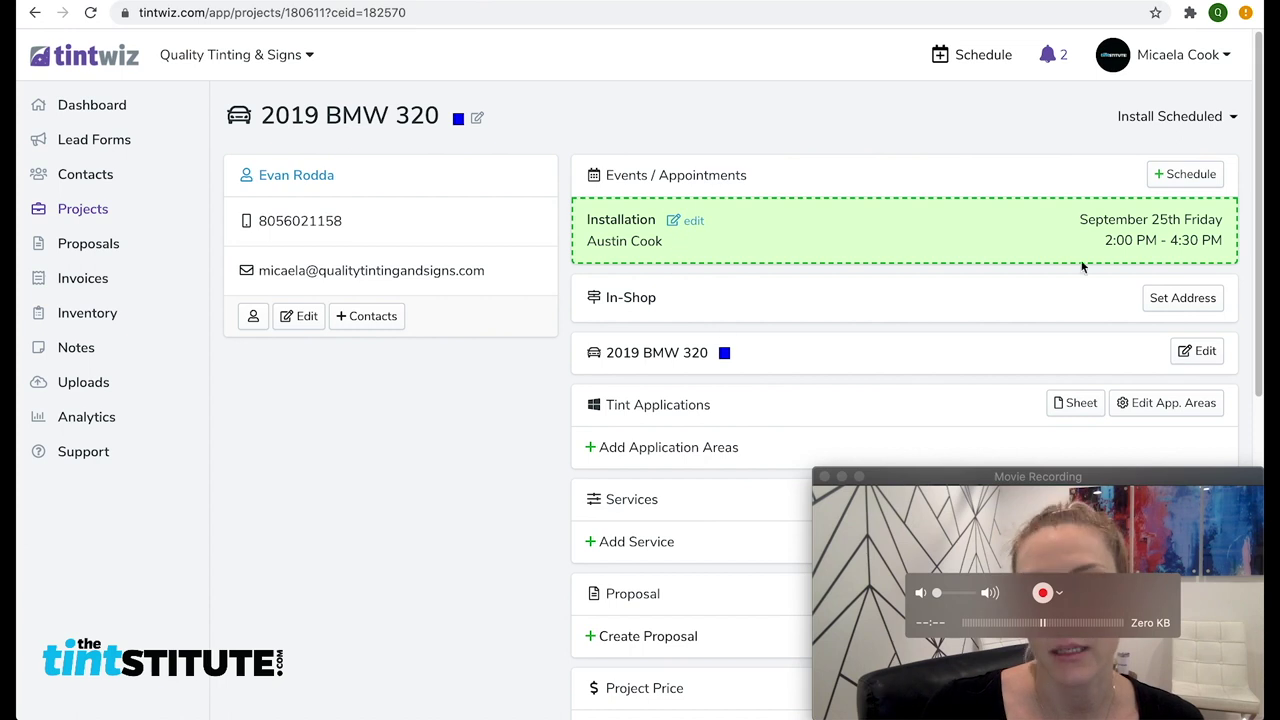
Go back to the dashboard from the 2019 BMW 320 project page
{"action": "left_click", "coordinate": [75, 105]}
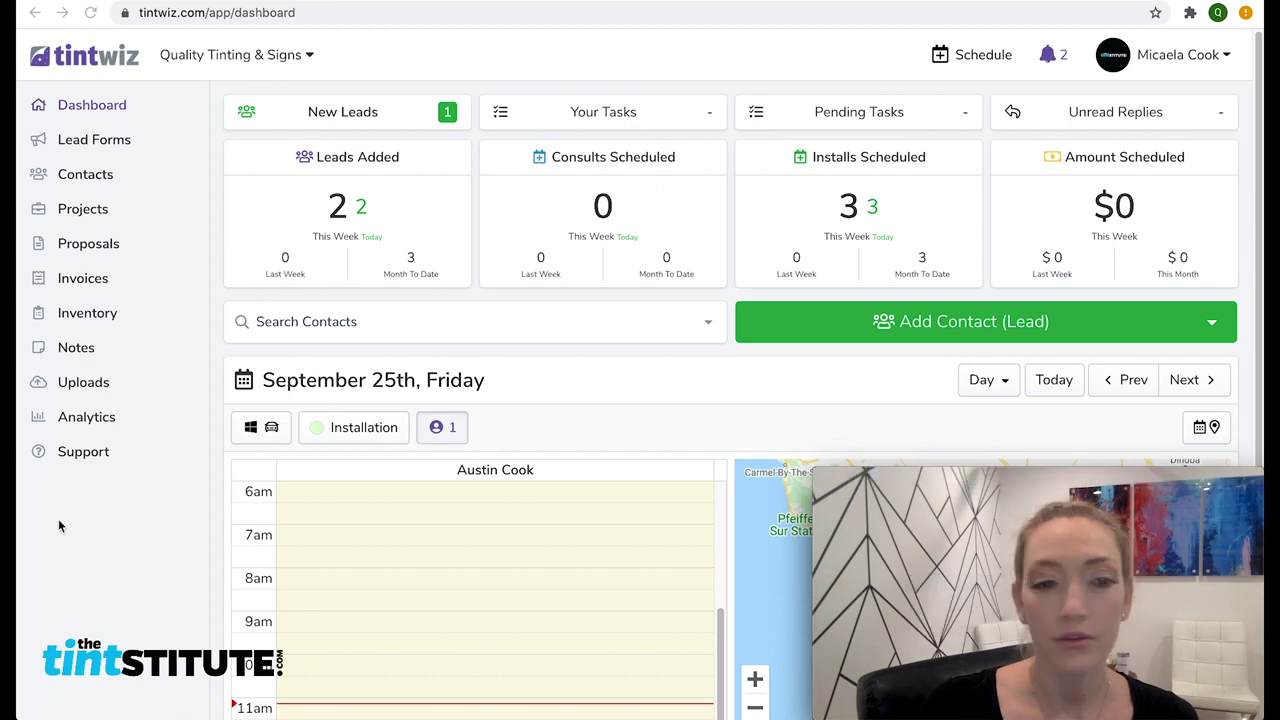
{"action": "left_click", "coordinate": [149, 533]}
{"action": "scroll", "coordinate": [149, 533], "scroll_direction": "down", "scroll_amount": 3}
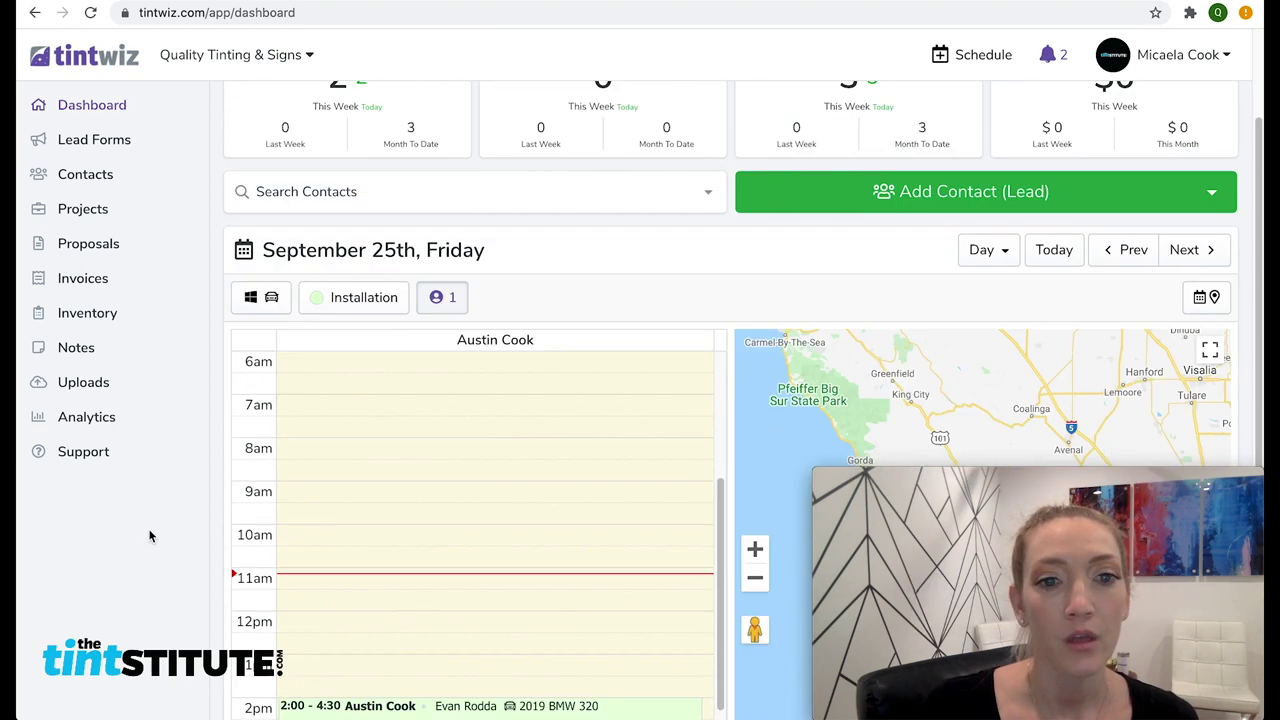
{"action": "scroll", "coordinate": [150, 532], "scroll_direction": "down", "scroll_amount": 2}
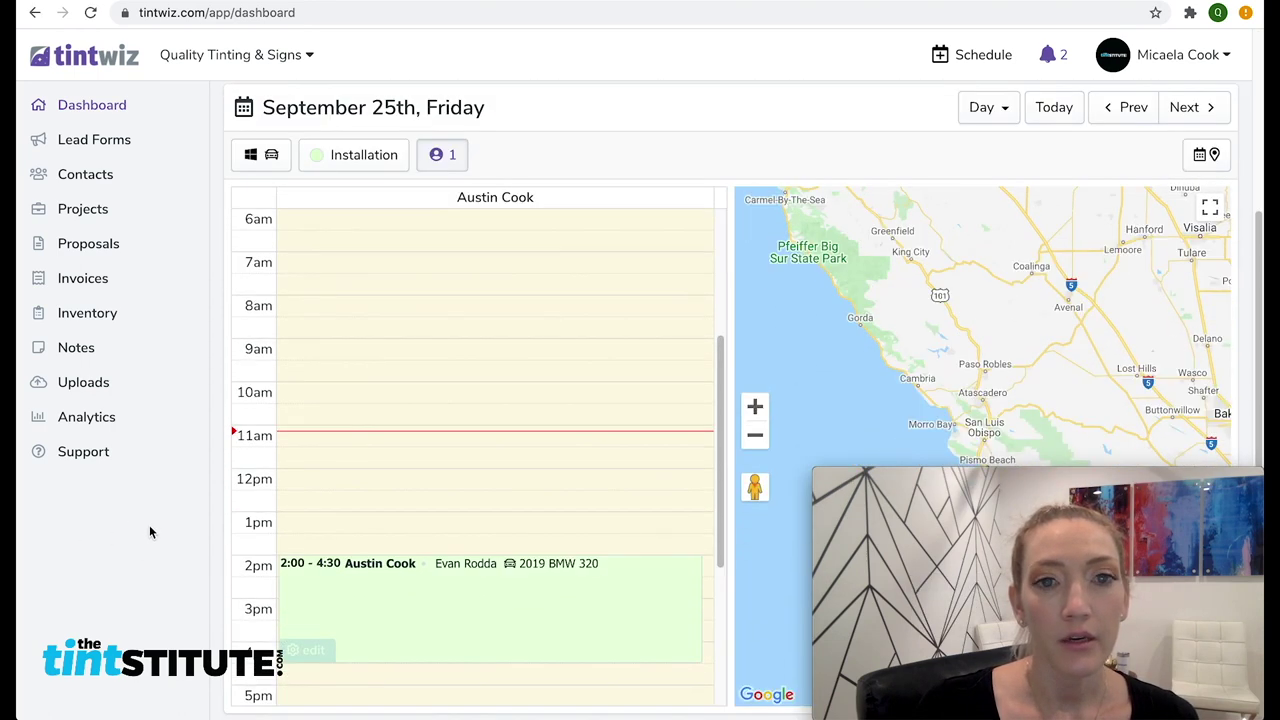
{"action": "scroll", "coordinate": [150, 532], "scroll_direction": "down", "scroll_amount": 1}
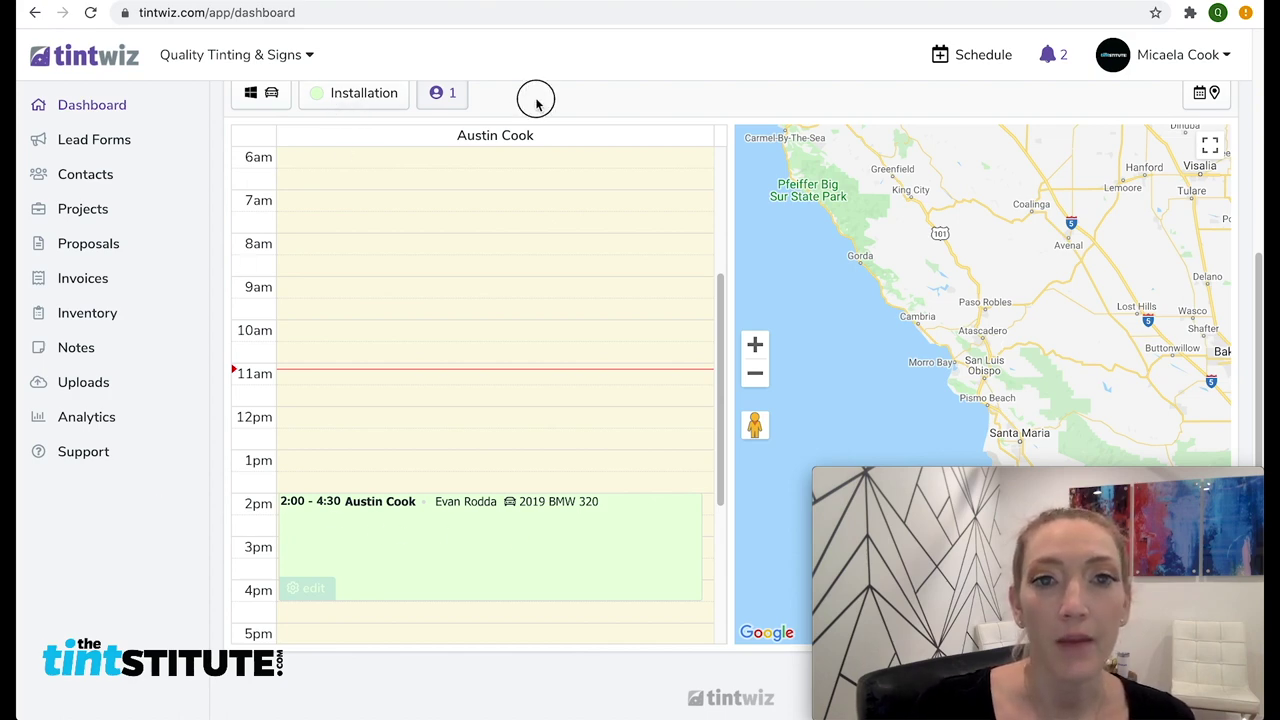
{"action": "scroll", "coordinate": [545, 122], "scroll_direction": "down", "scroll_amount": 1}
{"action": "scroll", "coordinate": [544, 121], "scroll_direction": "up", "scroll_amount": 1}
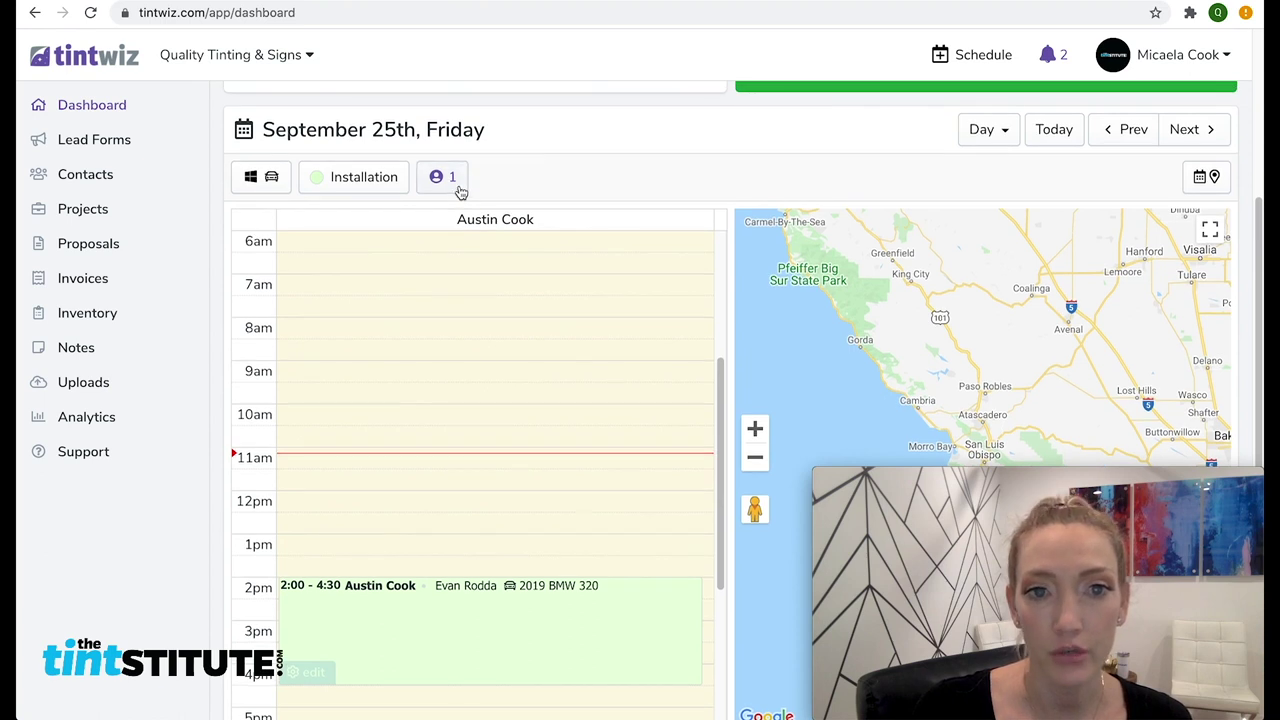
Filter the dashboard calendar to My Events and All Events types
{"action": "left_click", "coordinate": [459, 188]}
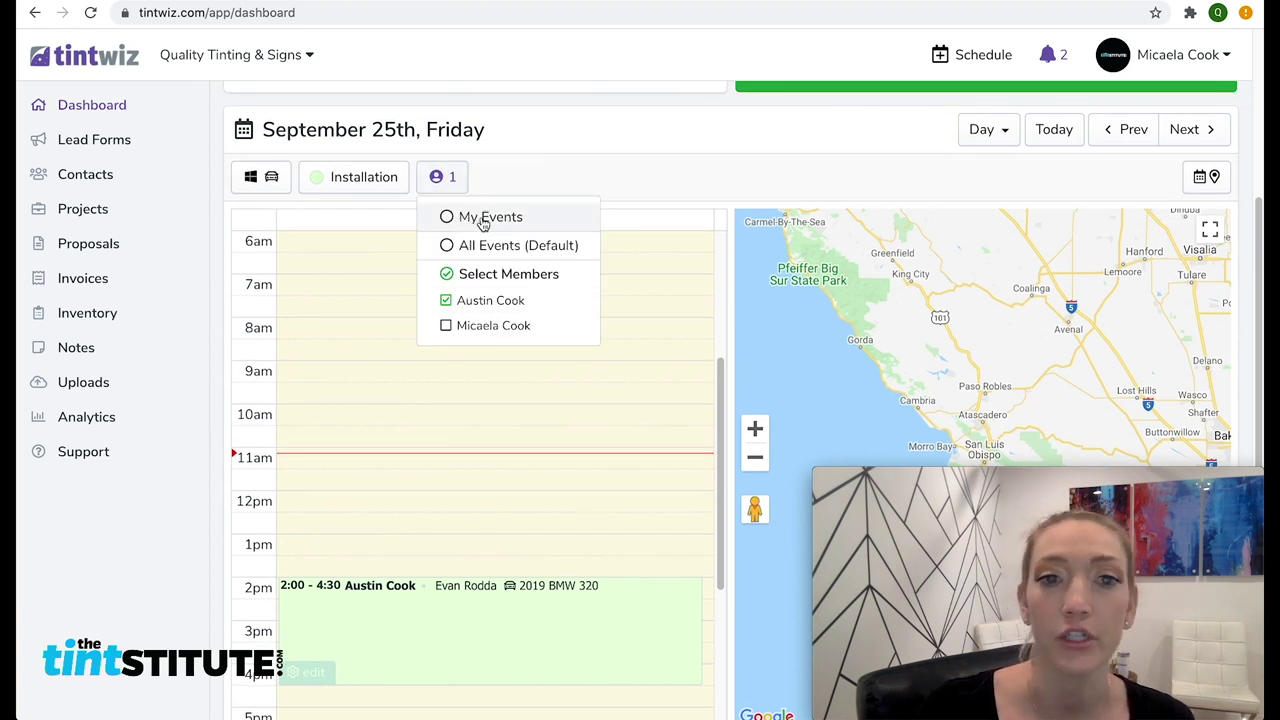
{"action": "left_click", "coordinate": [462, 218]}
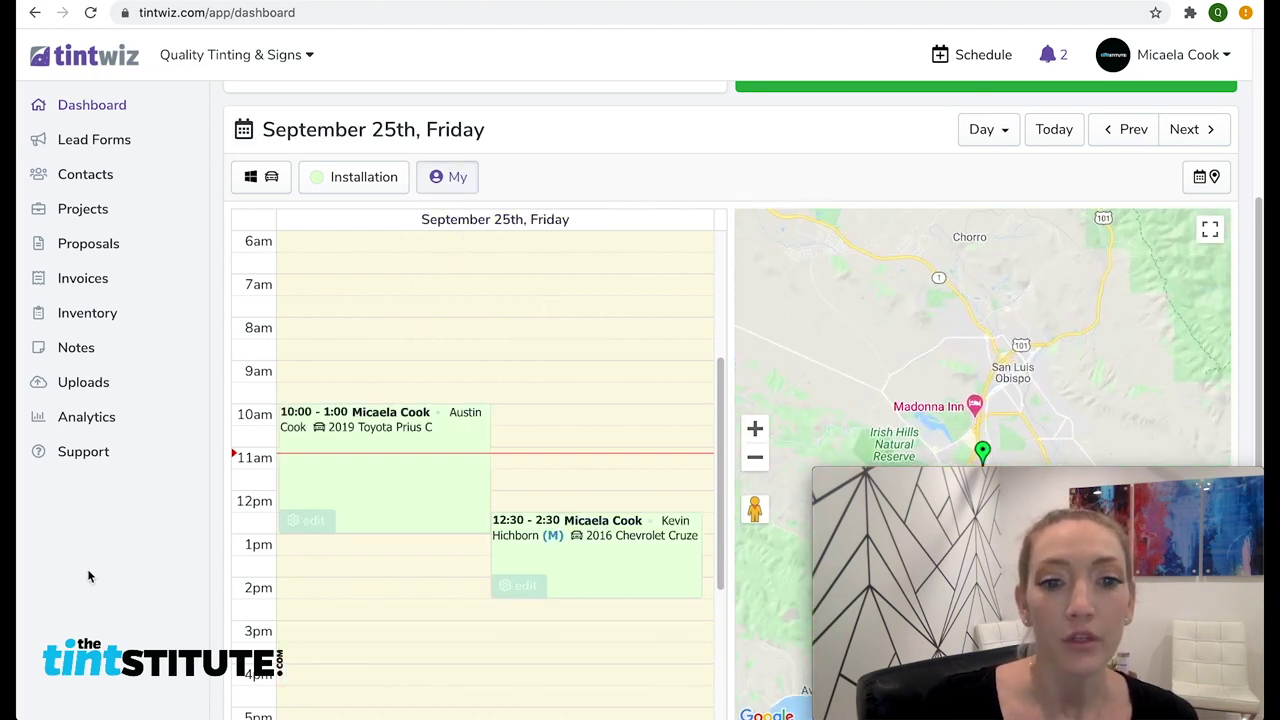
{"action": "scroll", "coordinate": [86, 571], "scroll_direction": "down", "scroll_amount": 1}
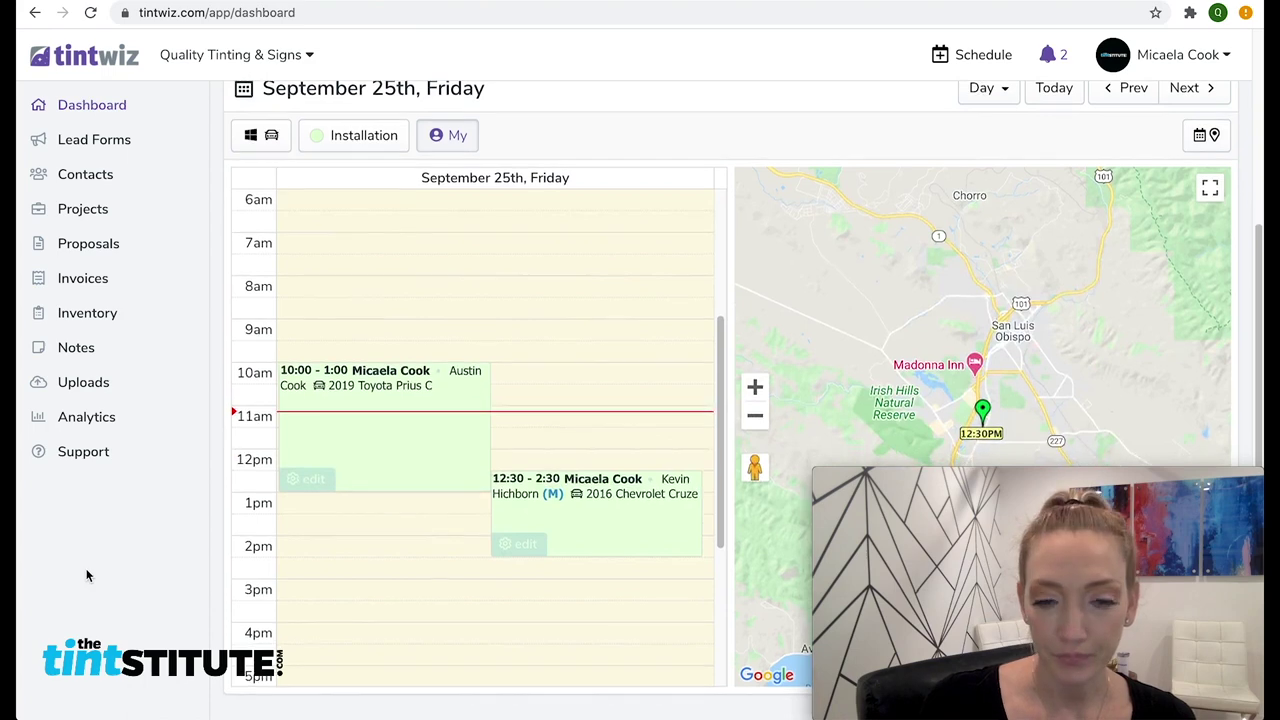
{"action": "mouse_move", "coordinate": [580, 474]}
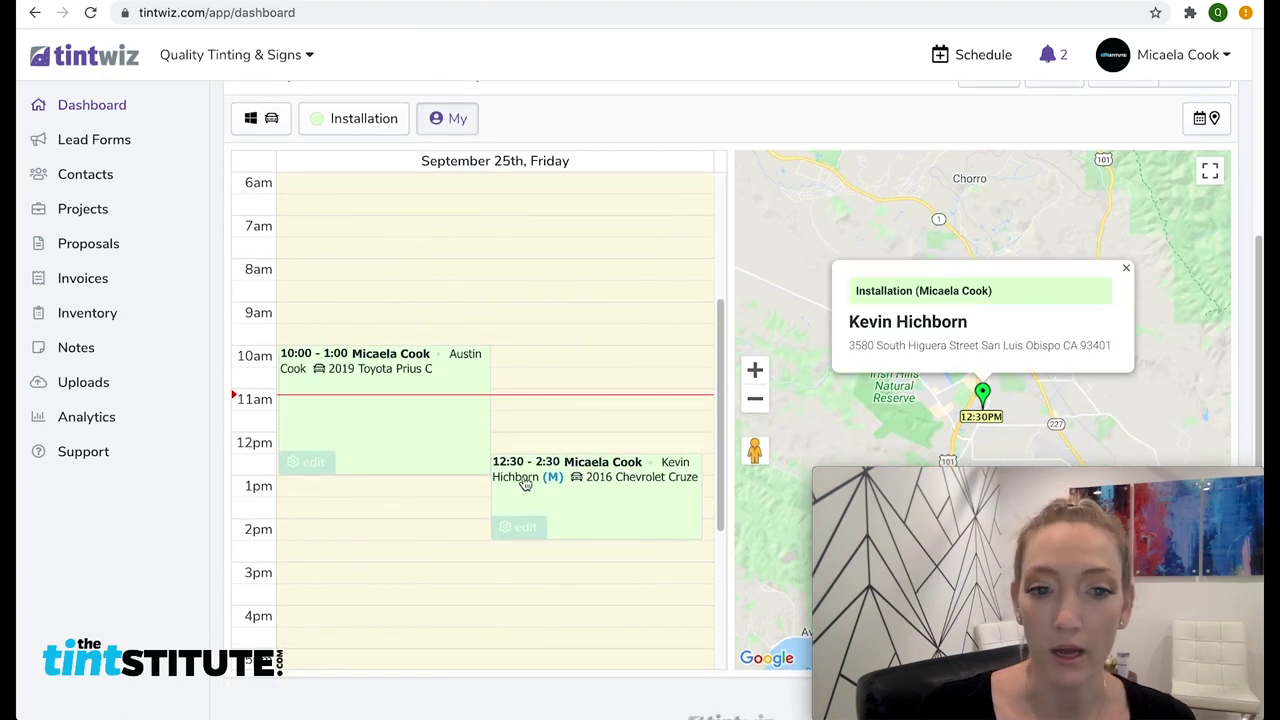
{"action": "left_click", "coordinate": [355, 124]}
{"action": "left_click", "coordinate": [360, 162]}
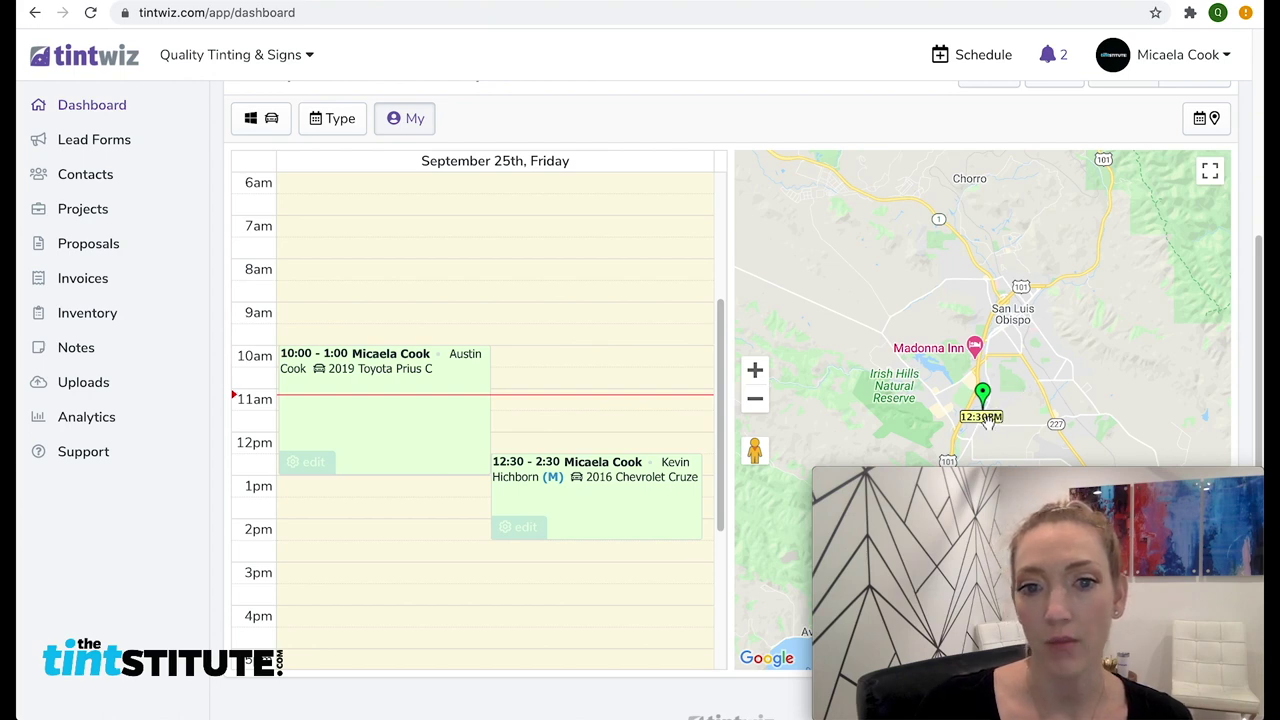
{"action": "mouse_move", "coordinate": [622, 511]}
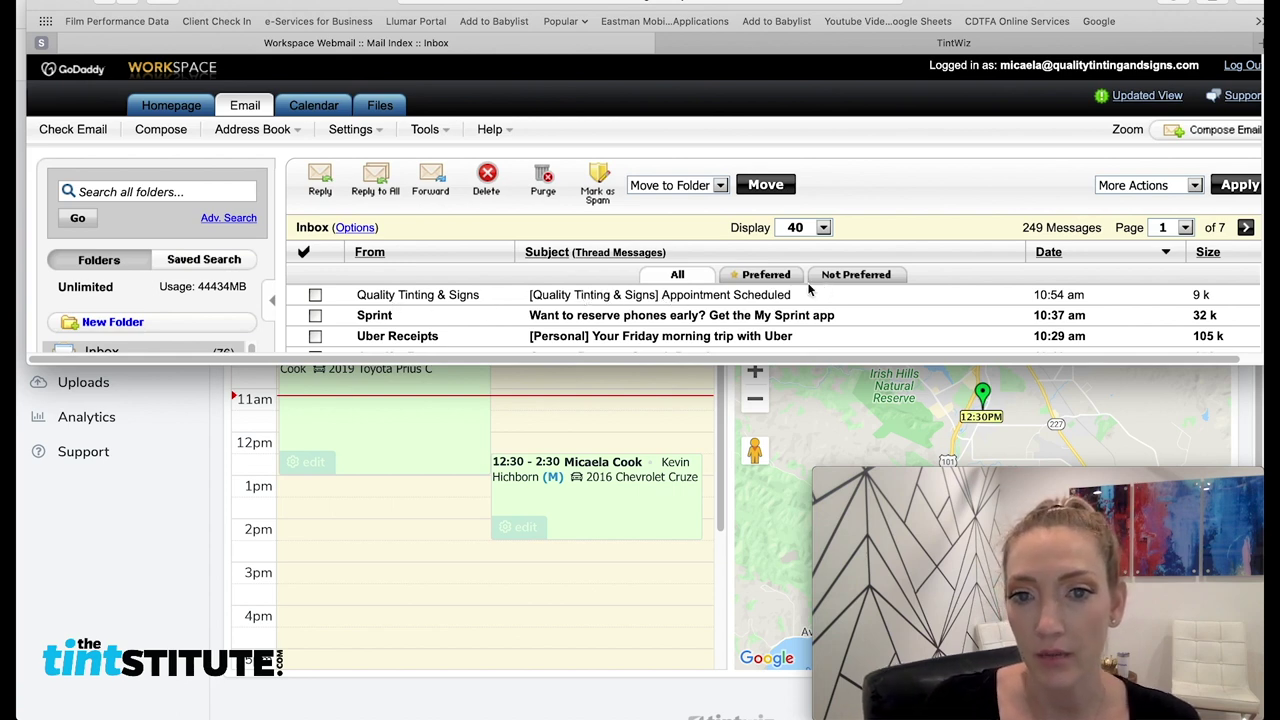
Open the '[Quality Tinting & Signs] Appointment Scheduled' email in the inbox
{"action": "left_click", "coordinate": [697, 299]}
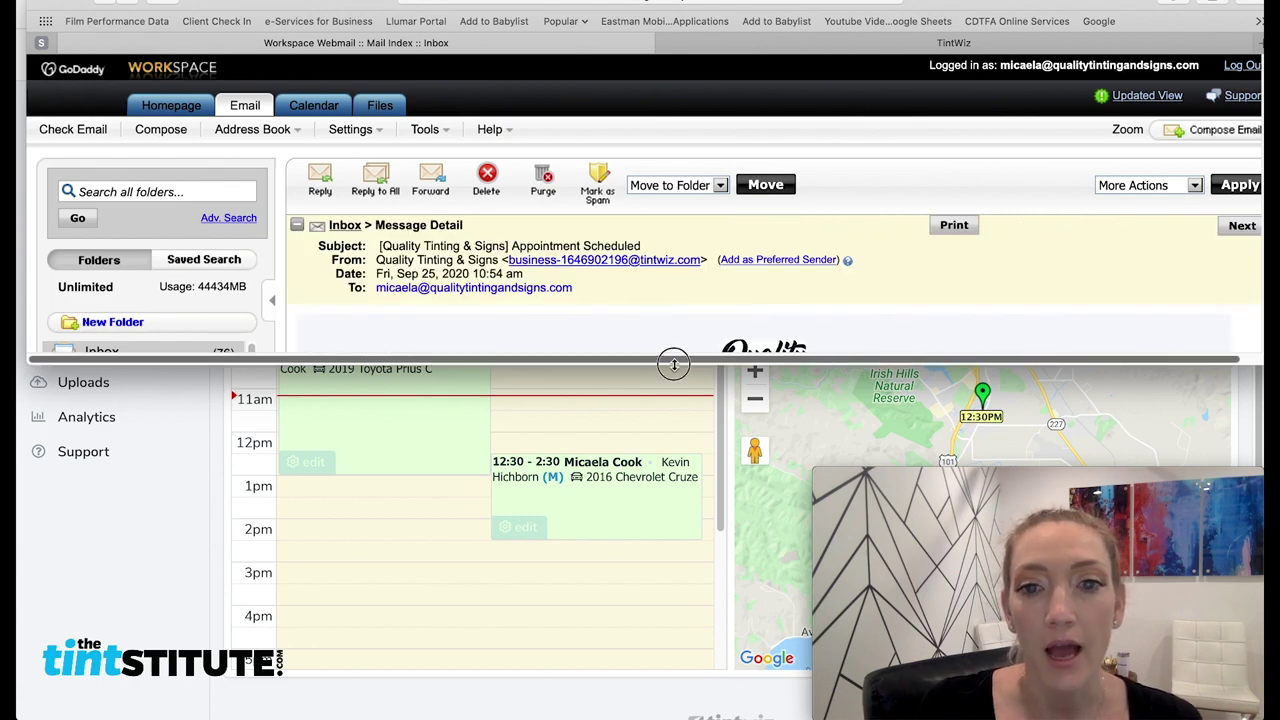
Enlarge the webmail window and scroll through the installation confirmation email
{"action": "left_click_drag", "start_coordinate": [673, 364], "coordinate": [676, 672]}
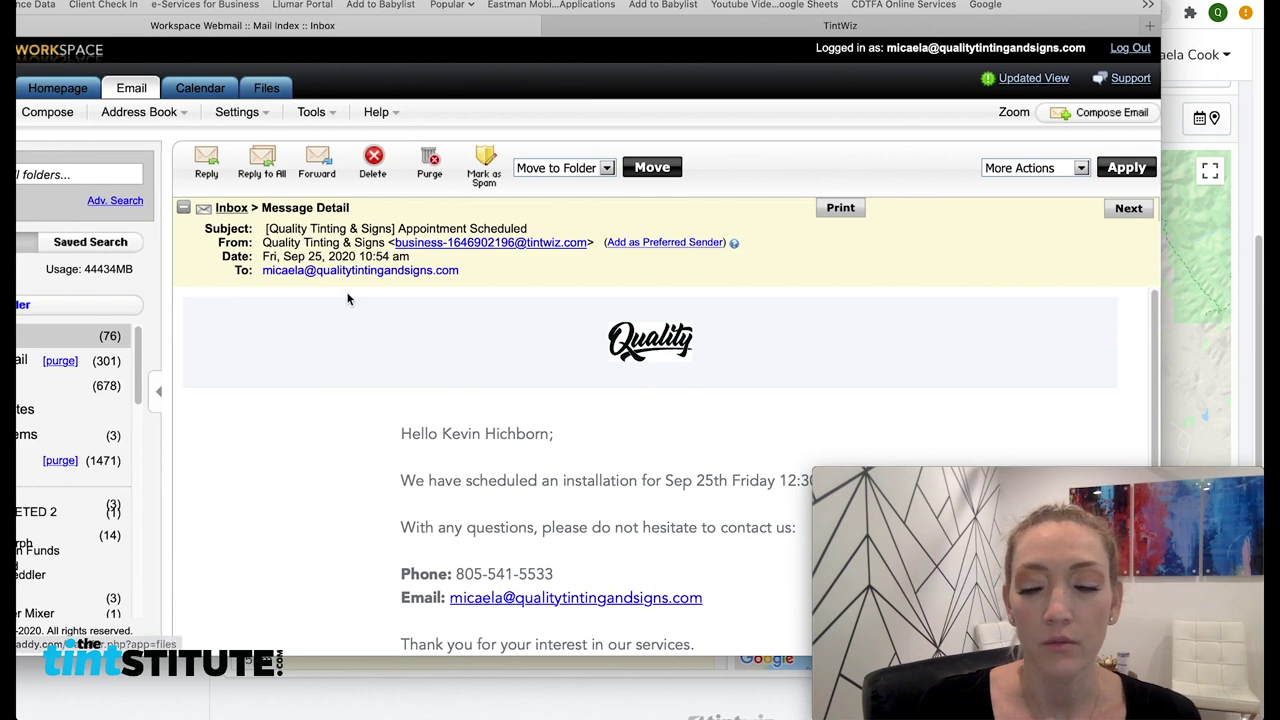
{"action": "scroll", "coordinate": [455, 432], "scroll_direction": "down", "scroll_amount": 3}
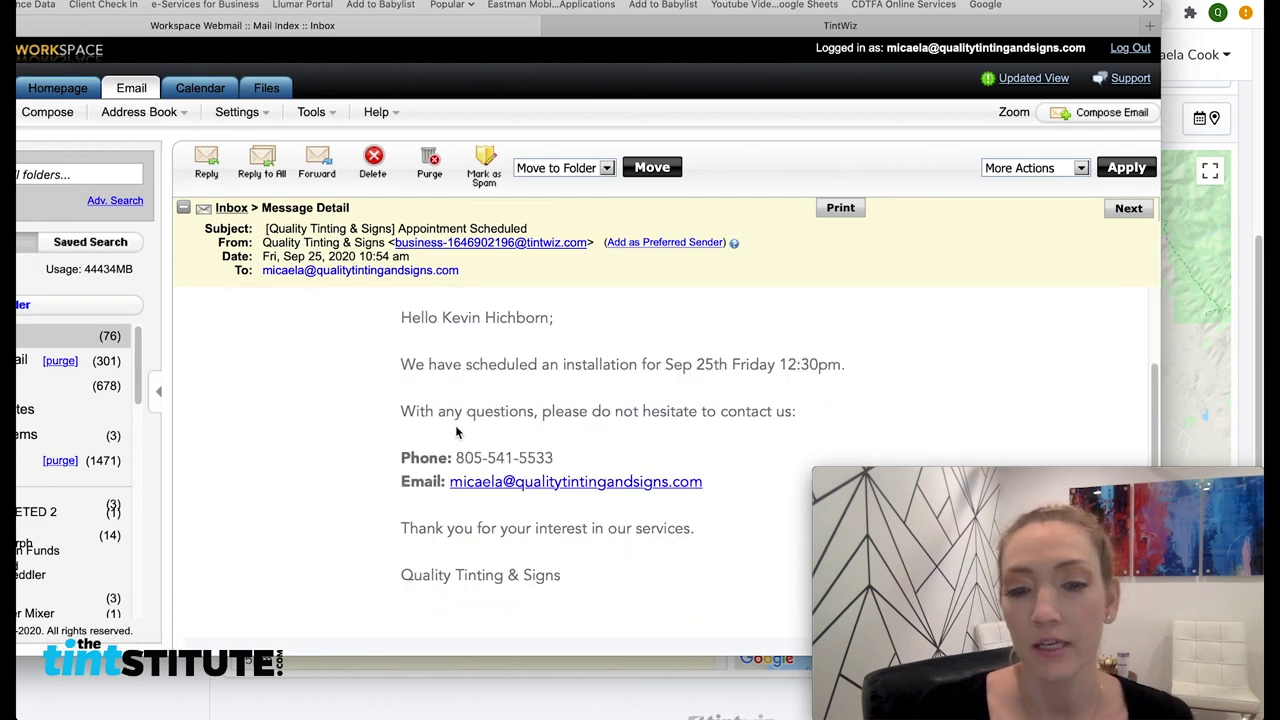